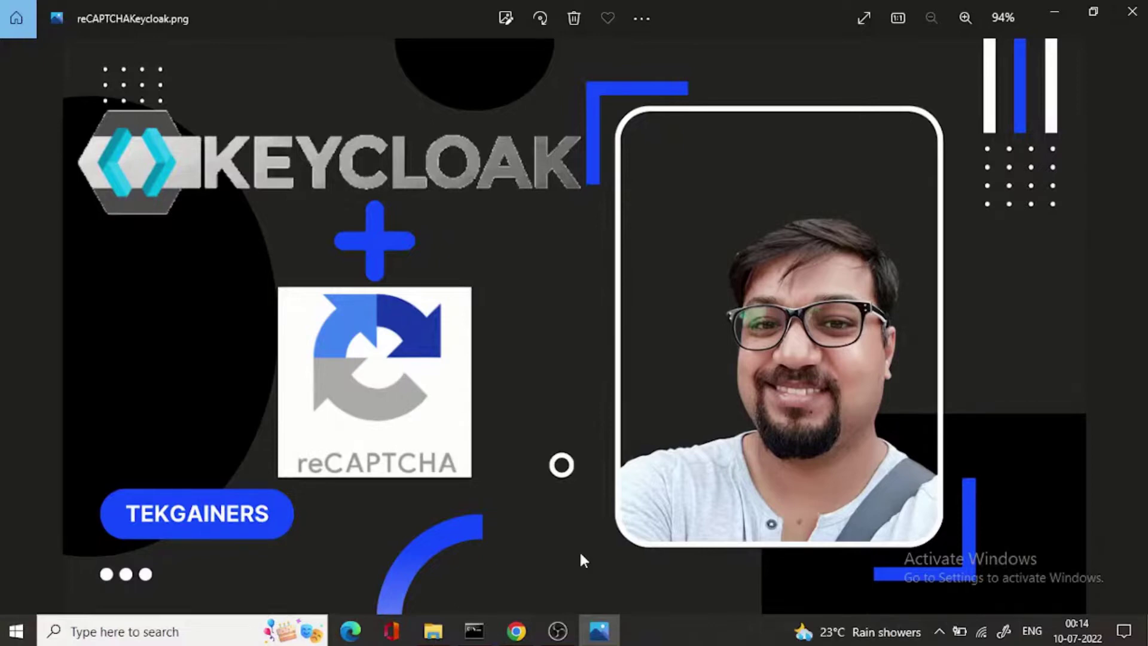
- Turn on User registration in the master realm's Login settings, save, and open the account menu
left_click(516, 632)
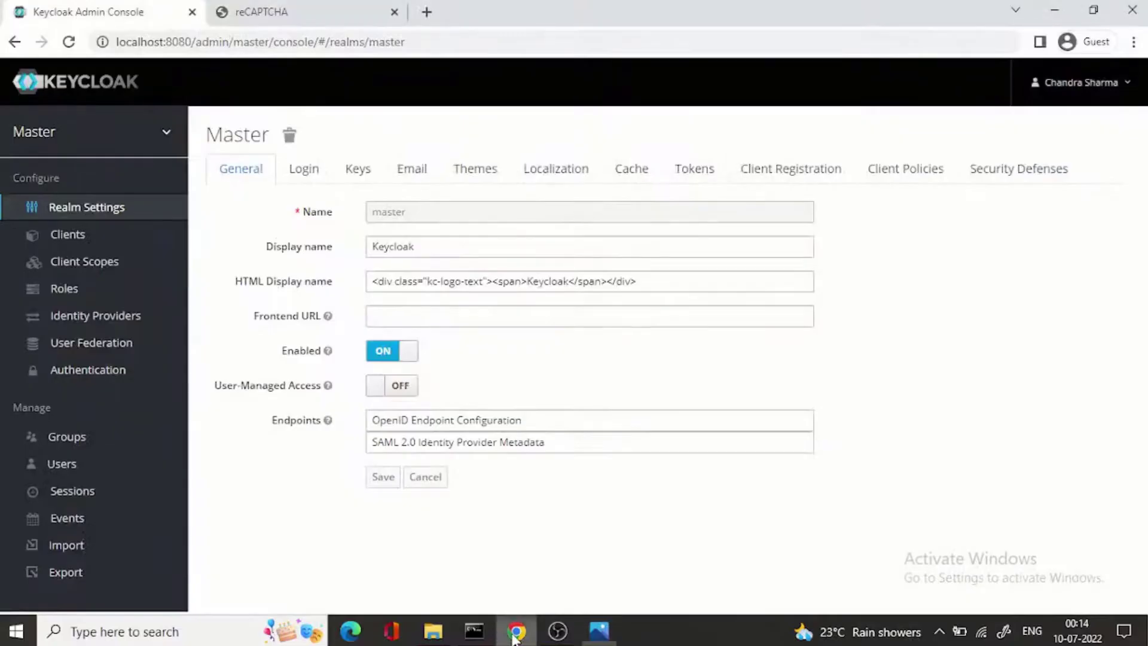
left_click(299, 172)
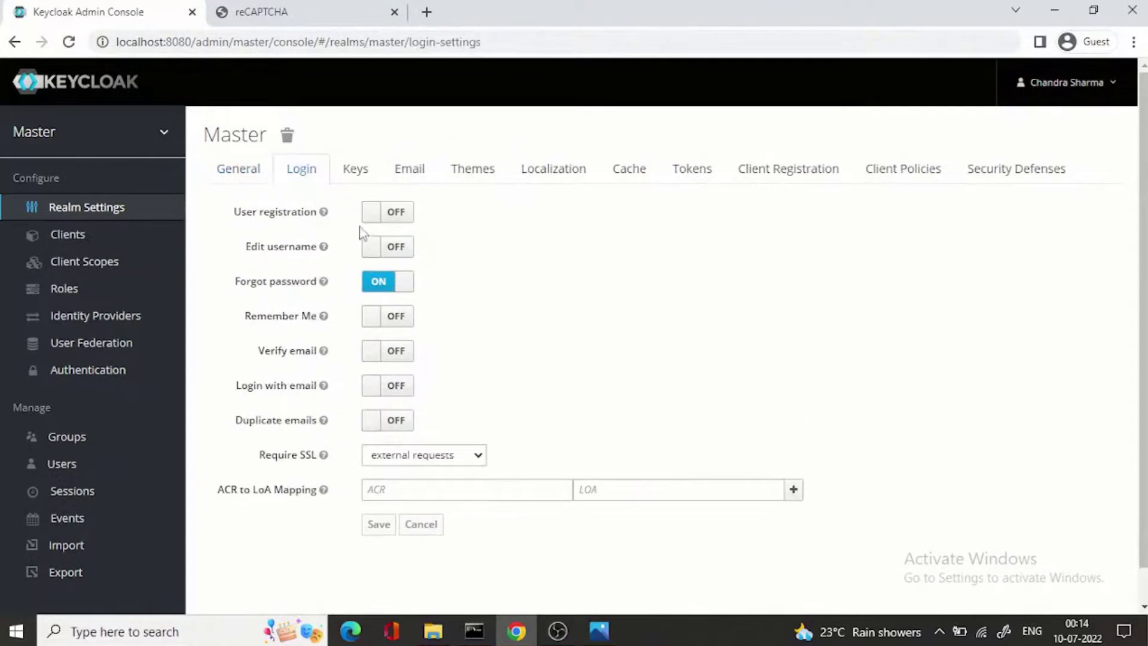
left_click(399, 214)
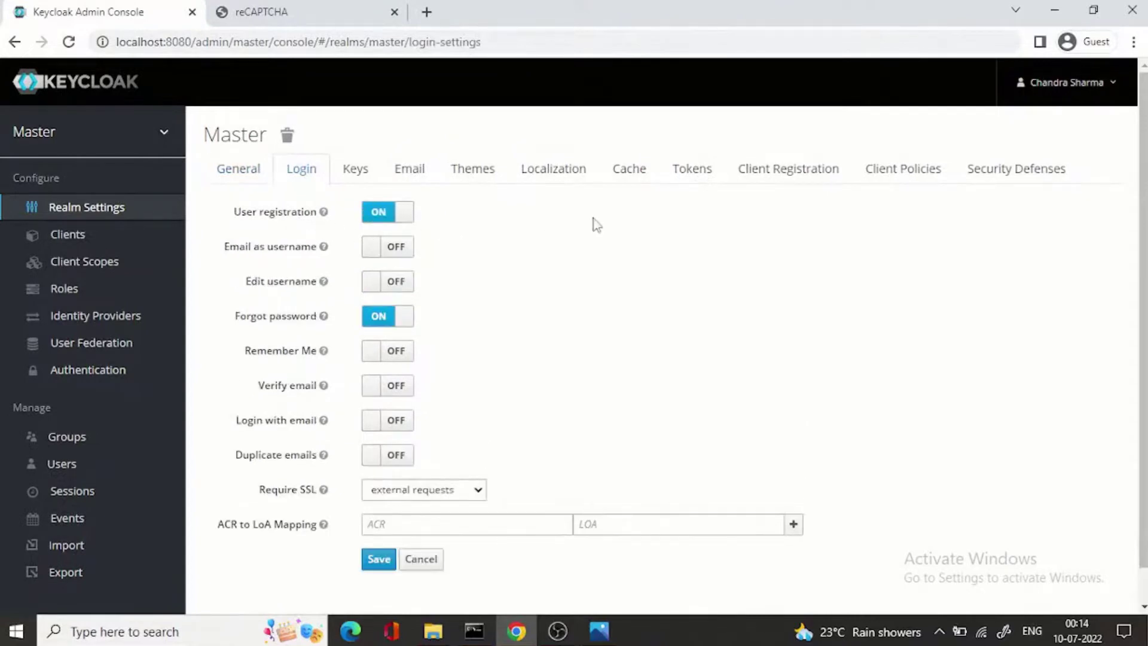
left_click(377, 560)
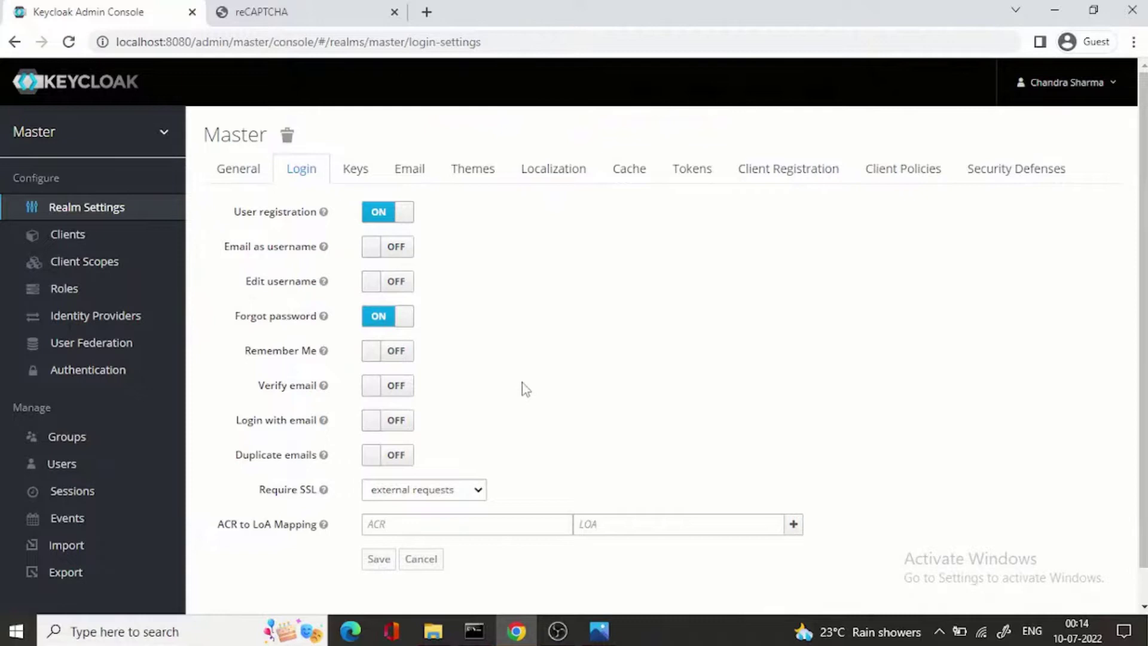
left_click(1067, 83)
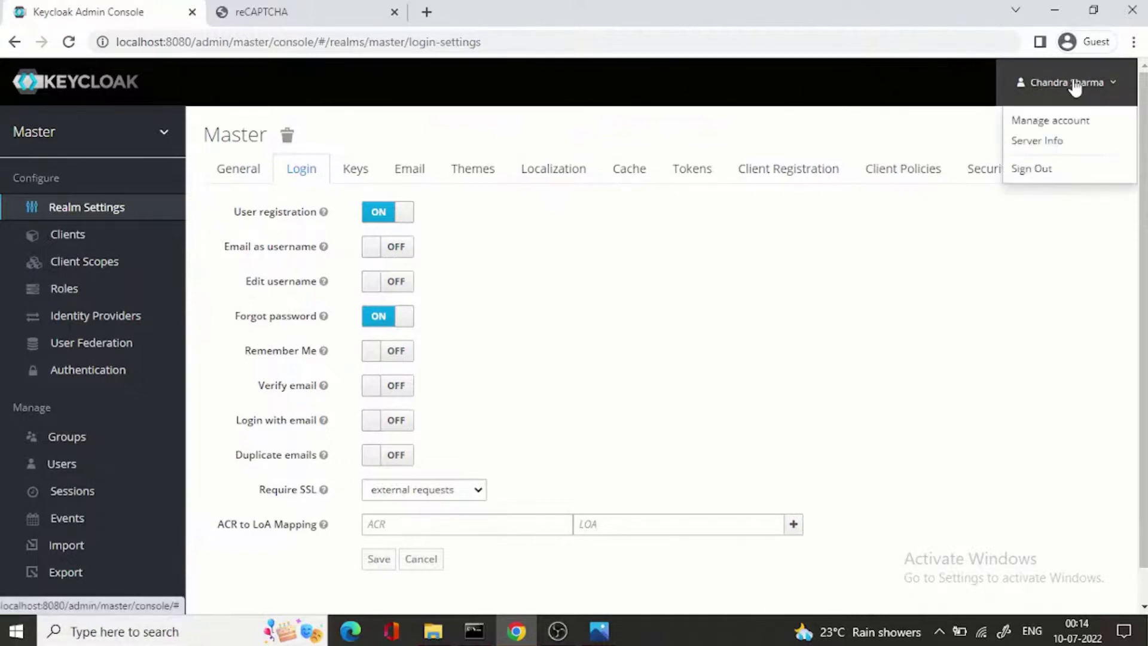
- Sign out of the admin console and follow the Register link on the sign-in page
left_click(1052, 172)
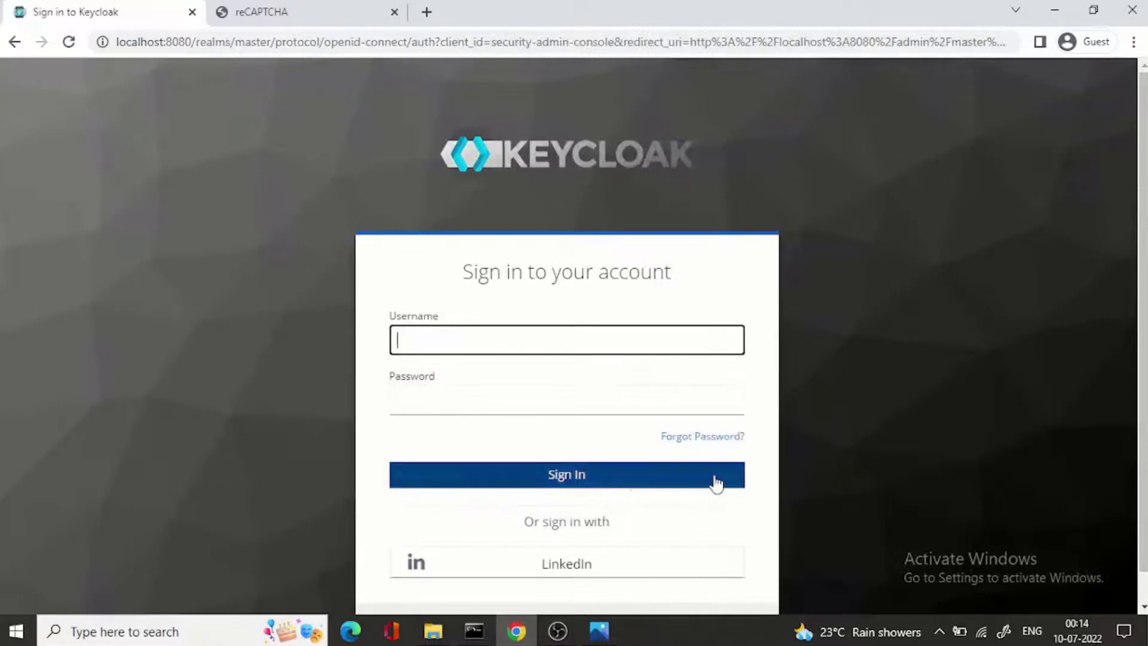
scroll(807, 502, "down", 1)
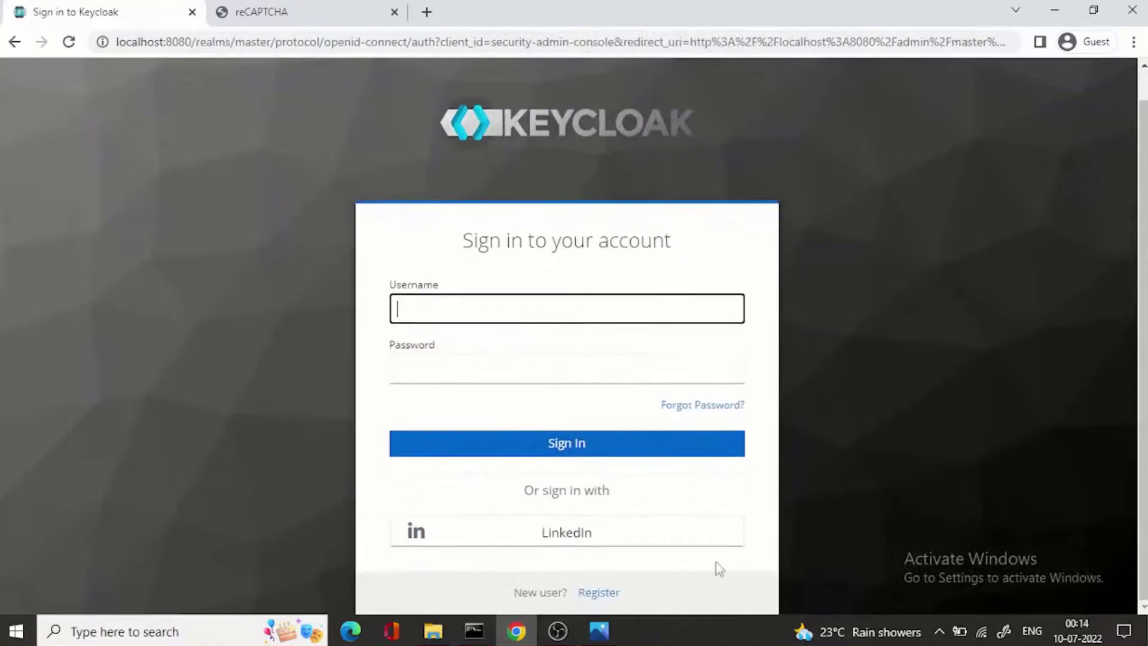
left_click(598, 592)
scroll(1041, 324, "down", 2)
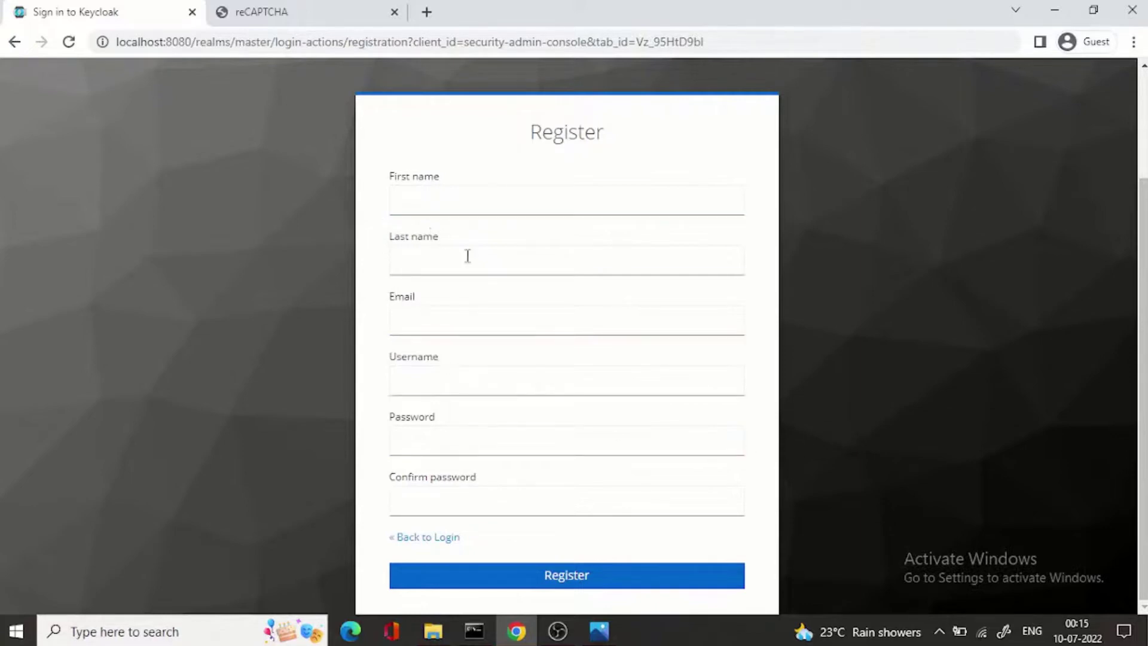
- Switch to the reCAPTCHA console and view, then dismiss, the Keycloal site list
left_click(319, 12)
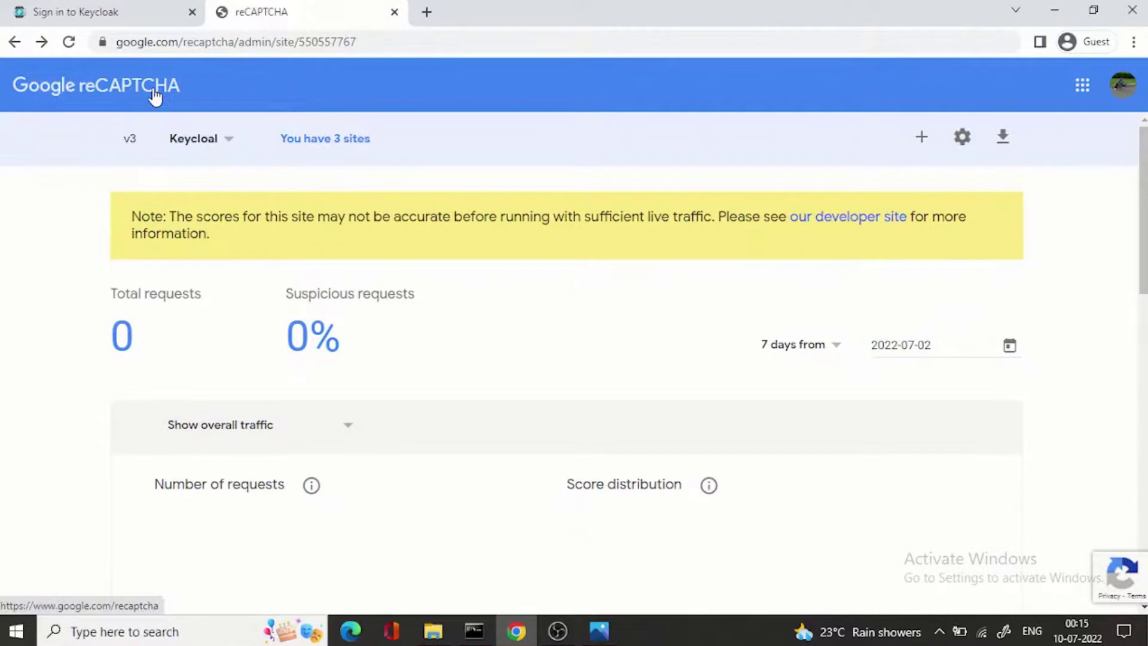
left_click(223, 146)
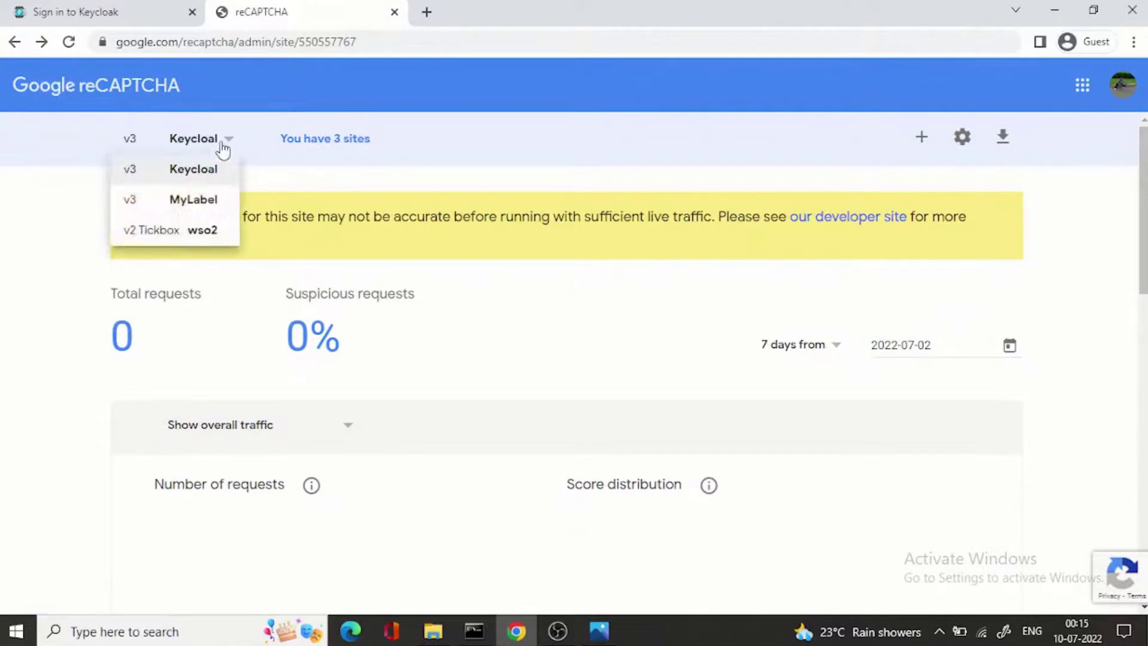
left_click(223, 148)
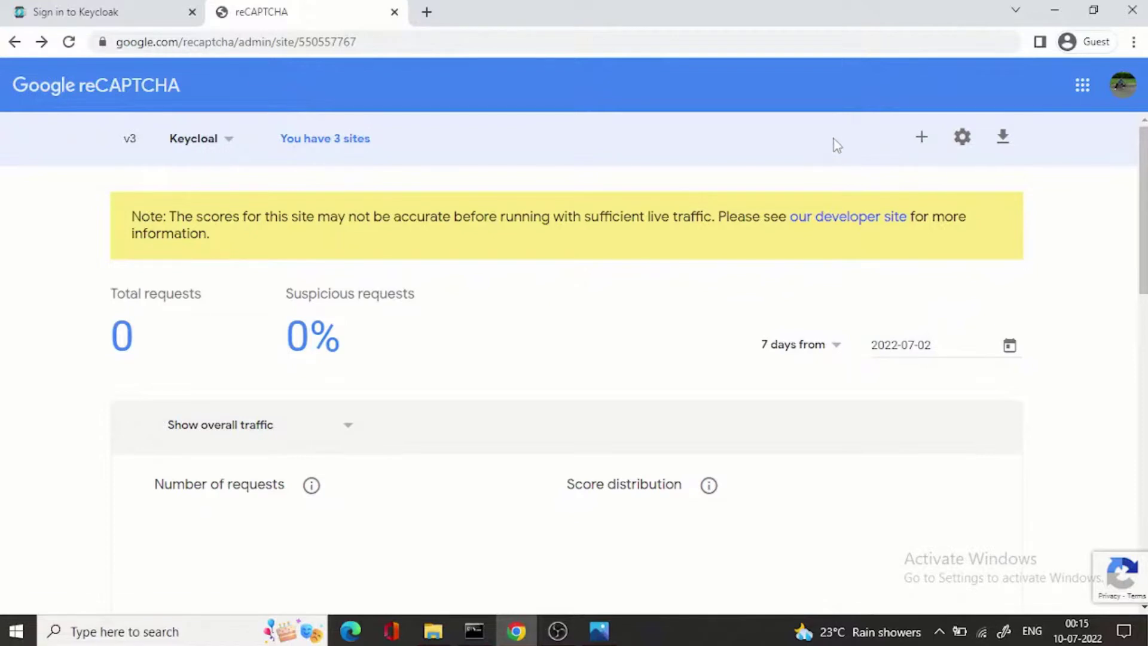
- Start a new reCAPTCHA site labelled 'recpatcha-demo' using v2 'I'm not a robot'
left_click(922, 142)
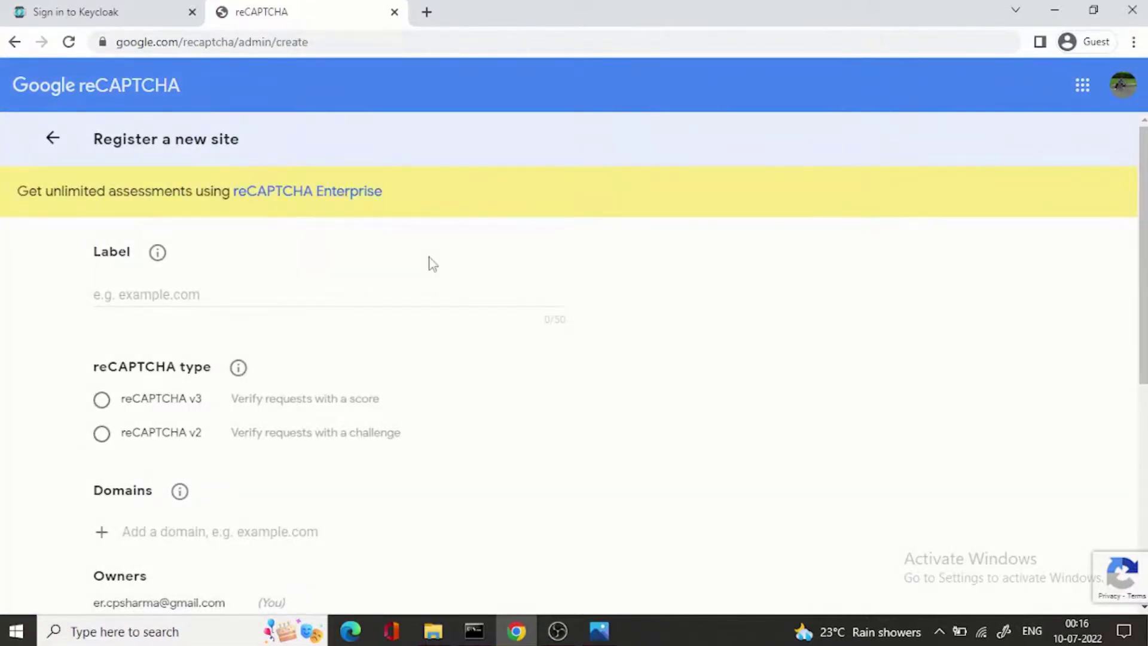
left_click(259, 260)
type("recpatc")
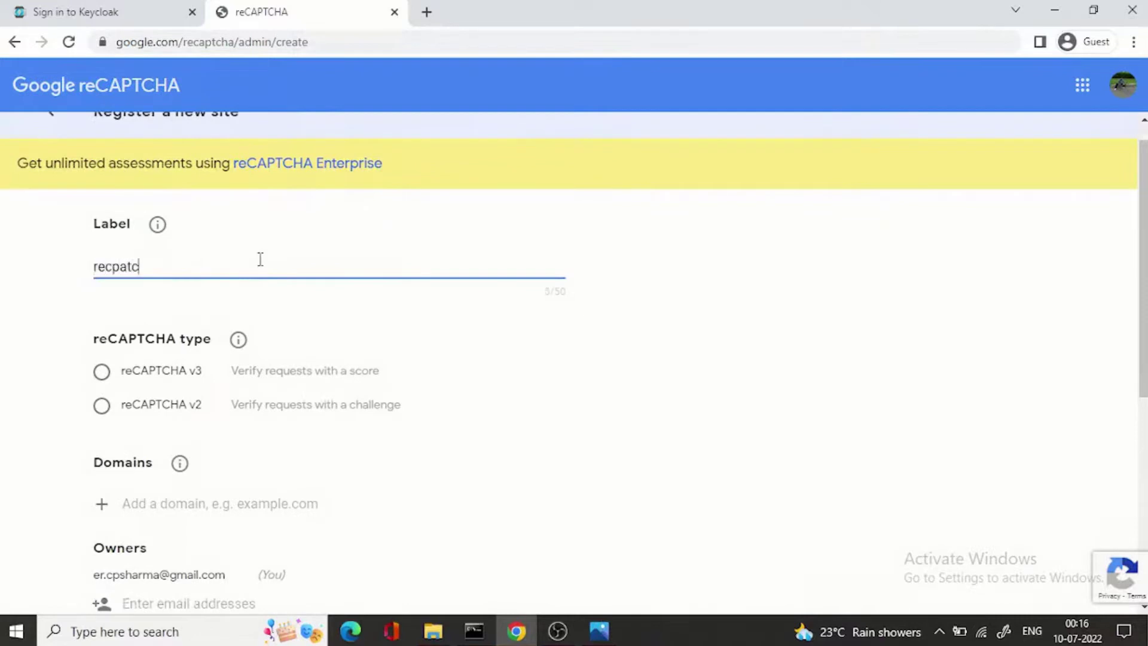
type("ha de")
type("mo")
key("Left")
key("Left")
key("Left")
key("Left")
key("BackSpace")
type("0")
key("BackSpace")
type("-")
left_click(104, 407)
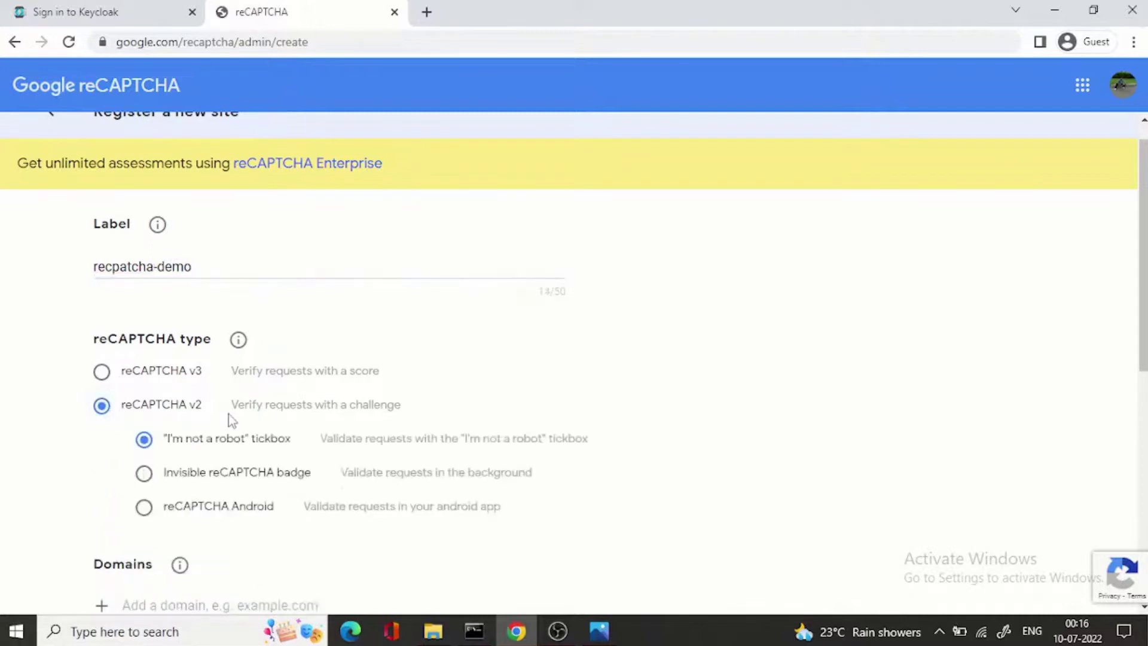
scroll(316, 422, "down", 1)
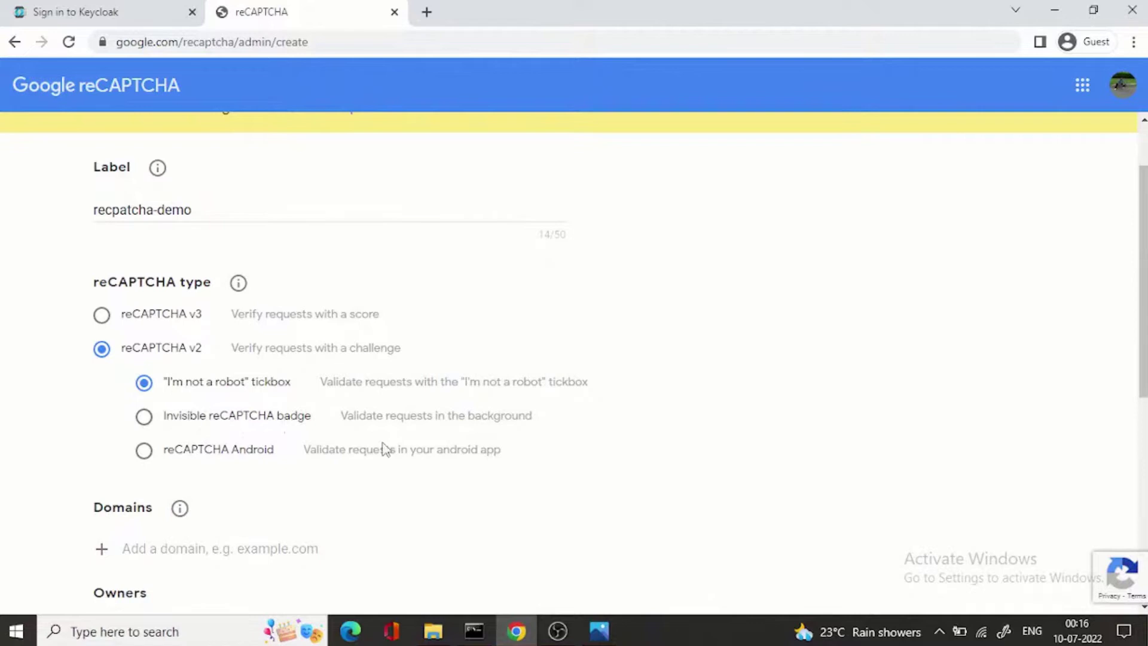
scroll(382, 453, "down", 1)
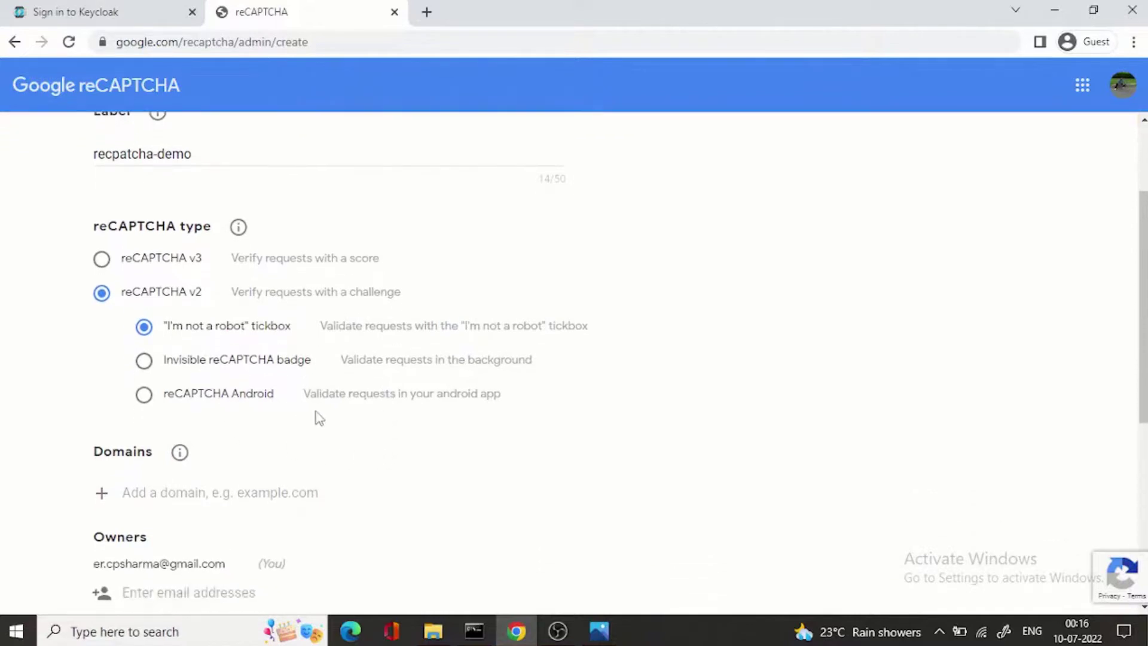
scroll(319, 418, "down", 1)
scroll(214, 444, "down", 1)
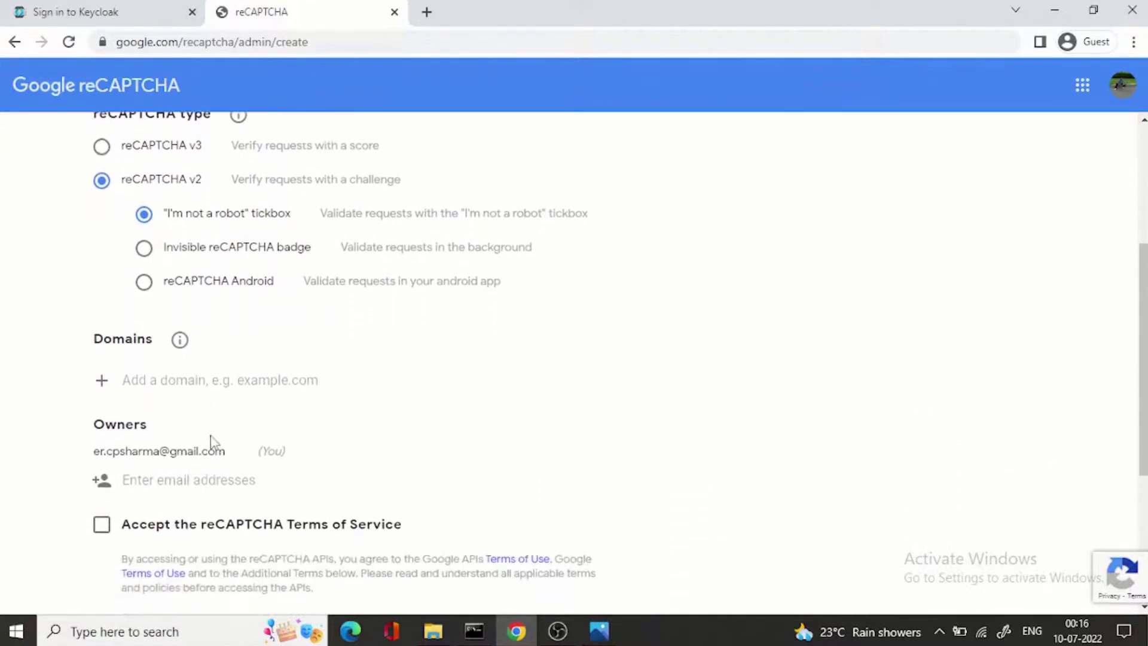
- Add the localhost domain, accept the terms, submit, and return to Keycloak
left_click(215, 382)
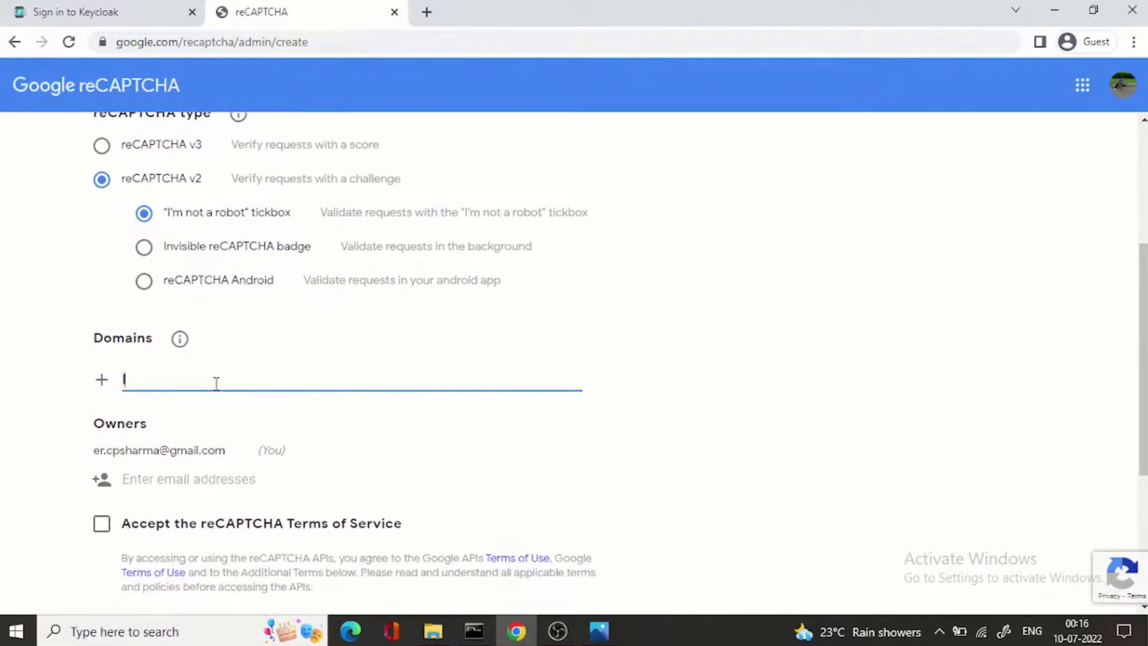
type("localhost")
scroll(269, 373, "down", 1)
scroll(166, 413, "down", 1)
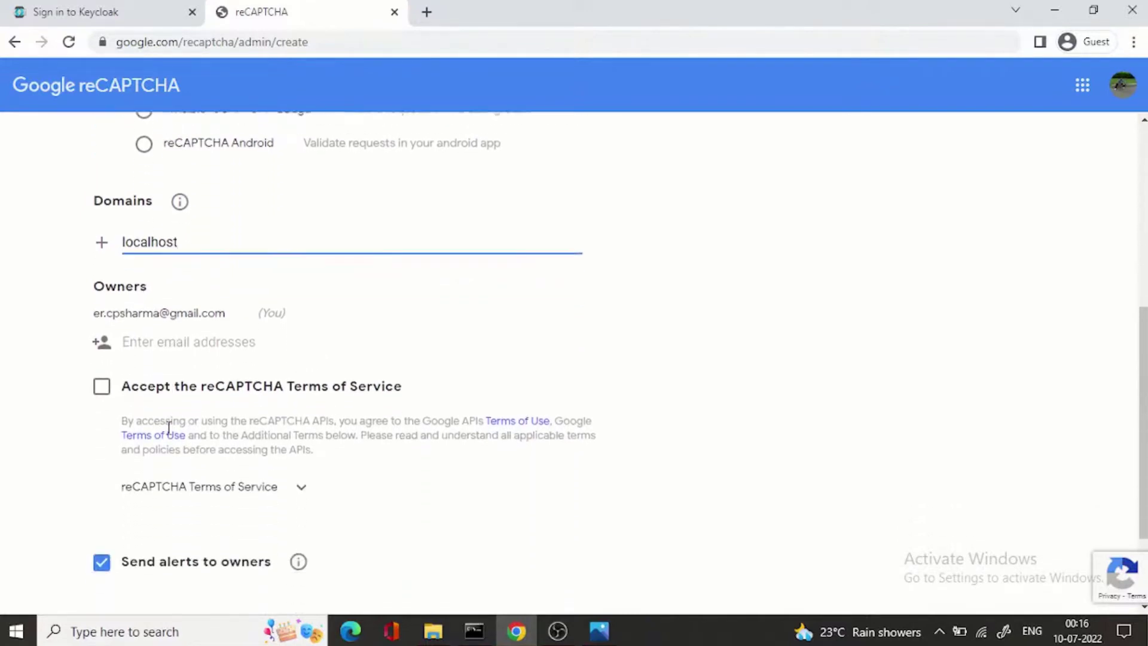
left_click(102, 385)
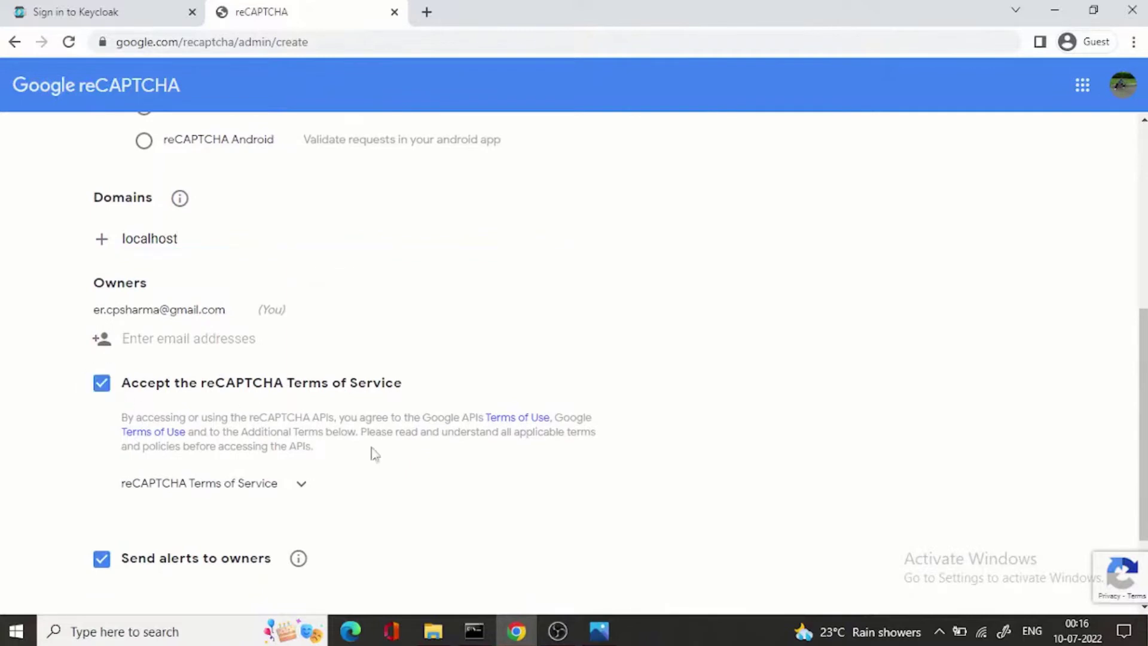
scroll(385, 455, "down", 2)
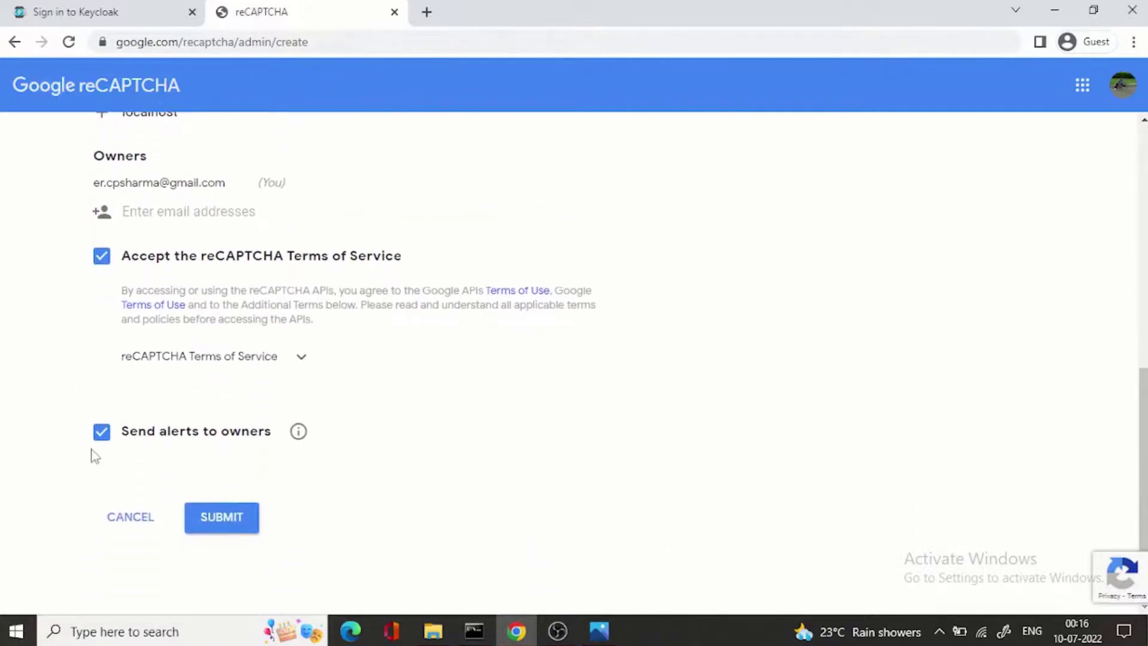
left_click(238, 524)
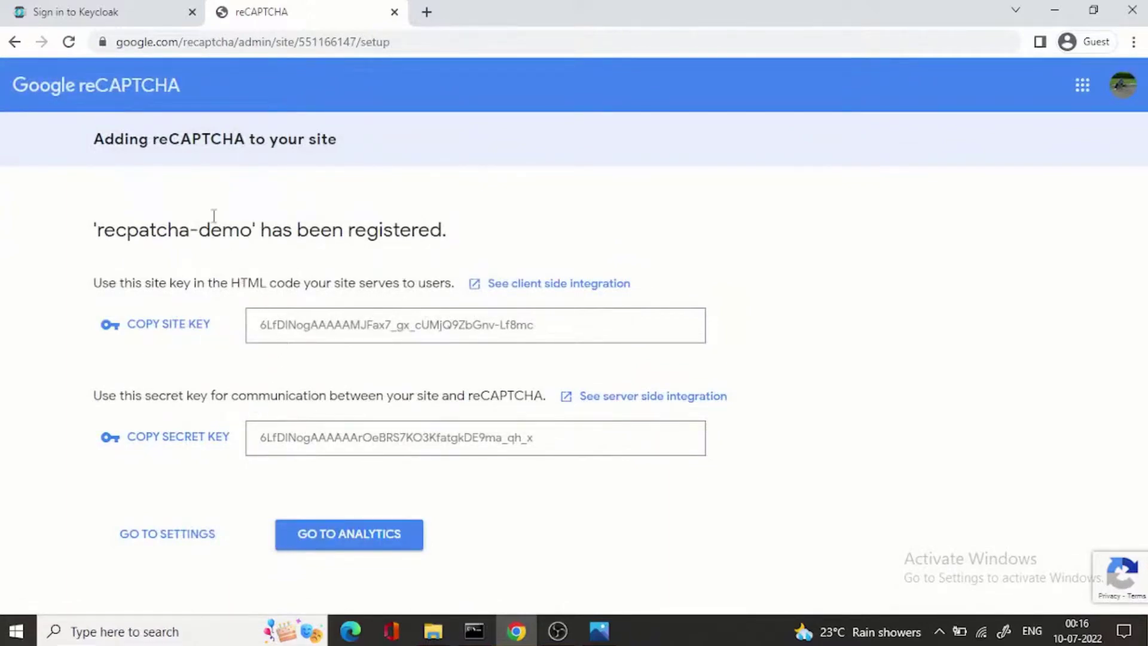
left_click(134, 13)
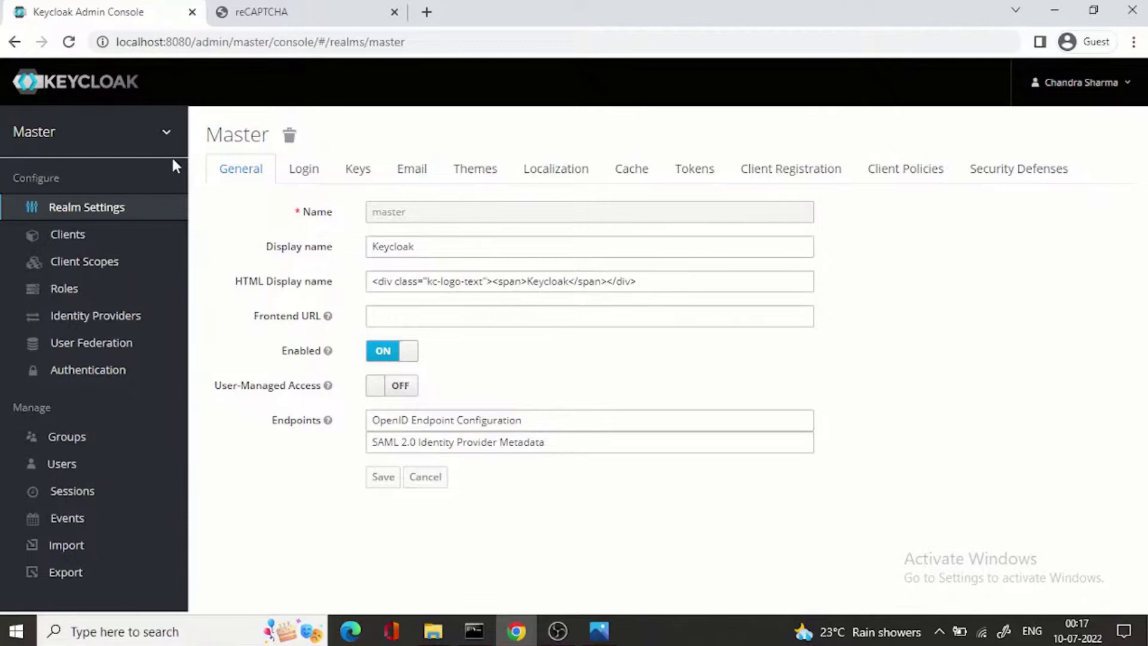
- Show the Registration flow under Authentication > Flows and set Recaptcha to REQUIRED
left_click(121, 378)
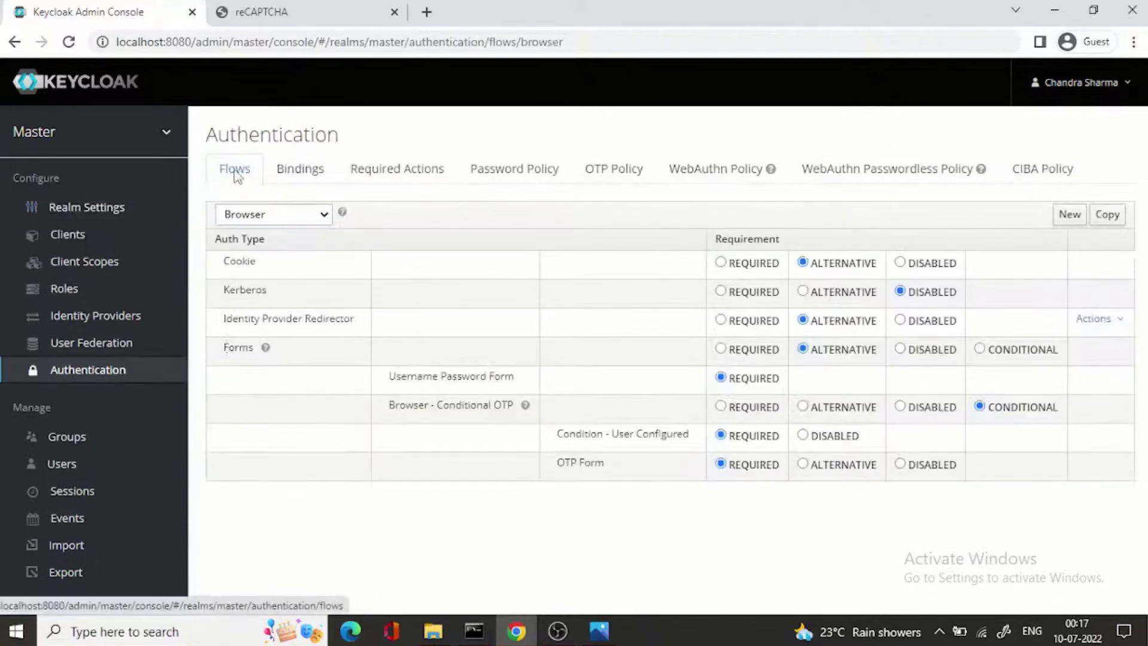
left_click(238, 174)
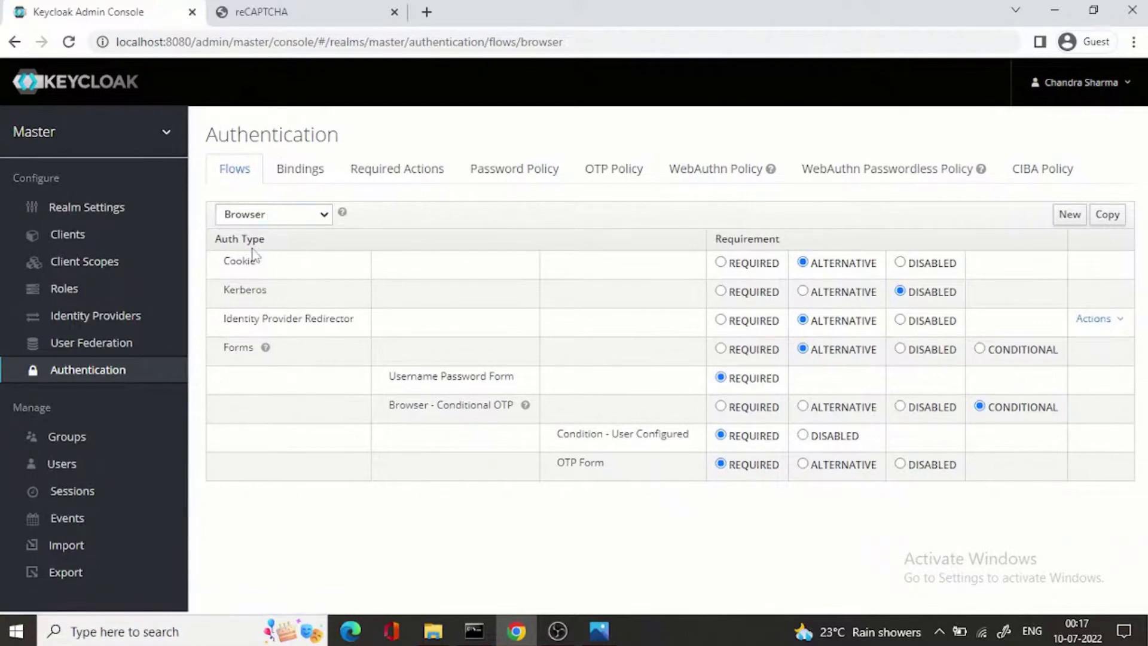
left_click(282, 218)
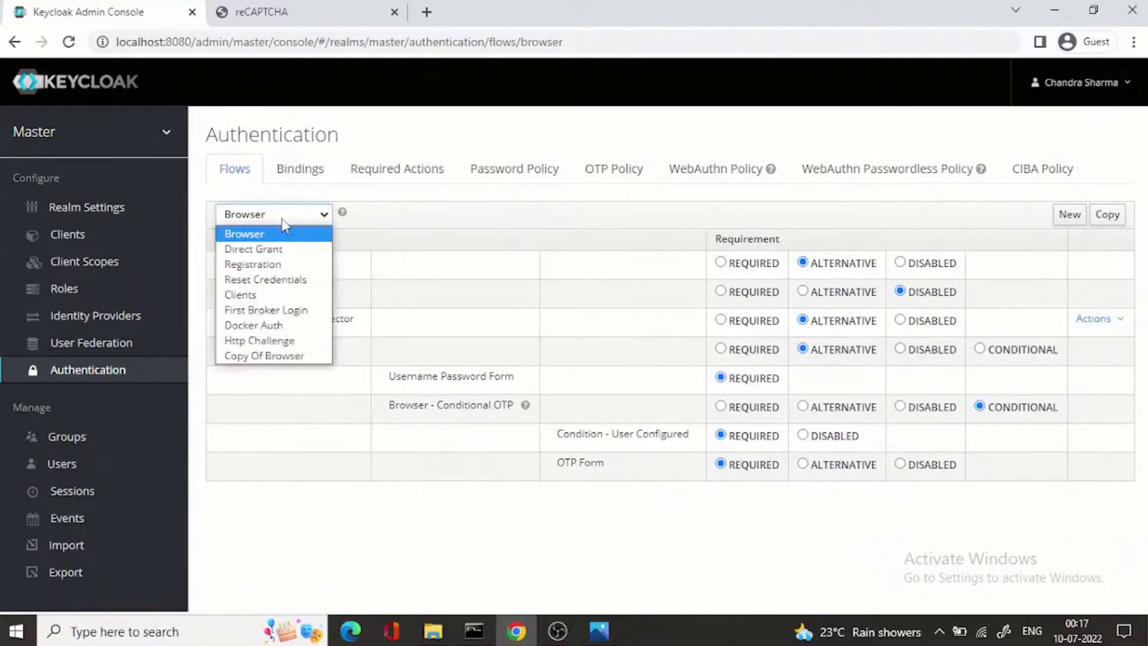
left_click(284, 272)
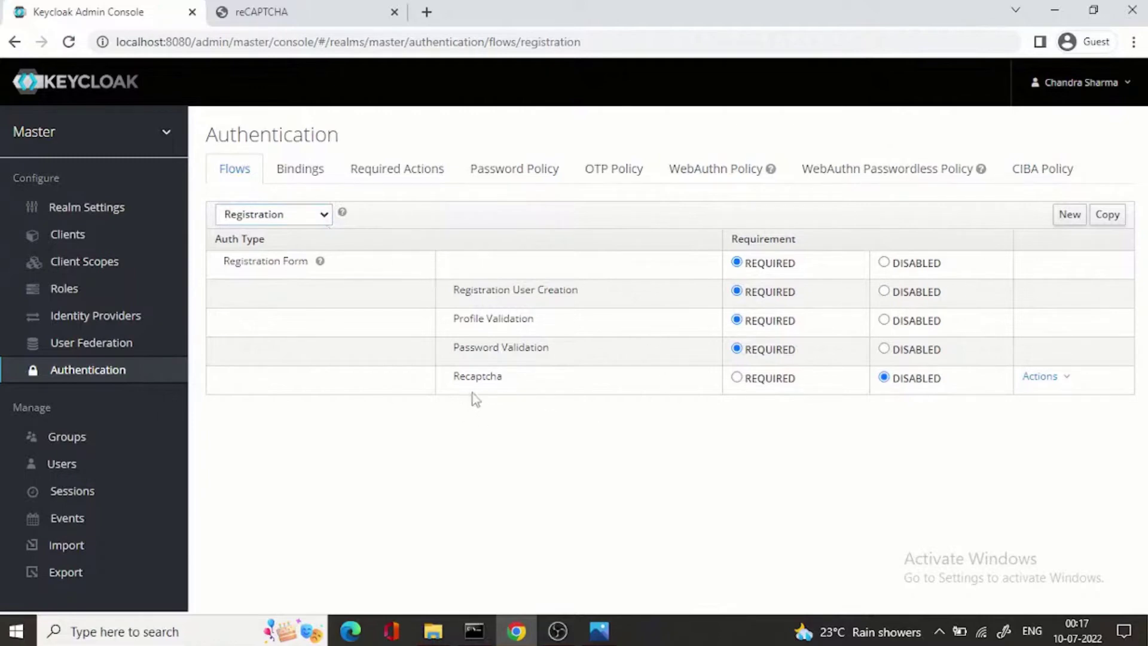
left_click(885, 379)
left_click(736, 378)
- Open the Recaptcha config form, enter alias recpatcha-demo, and paste Google's site key
left_click(1066, 384)
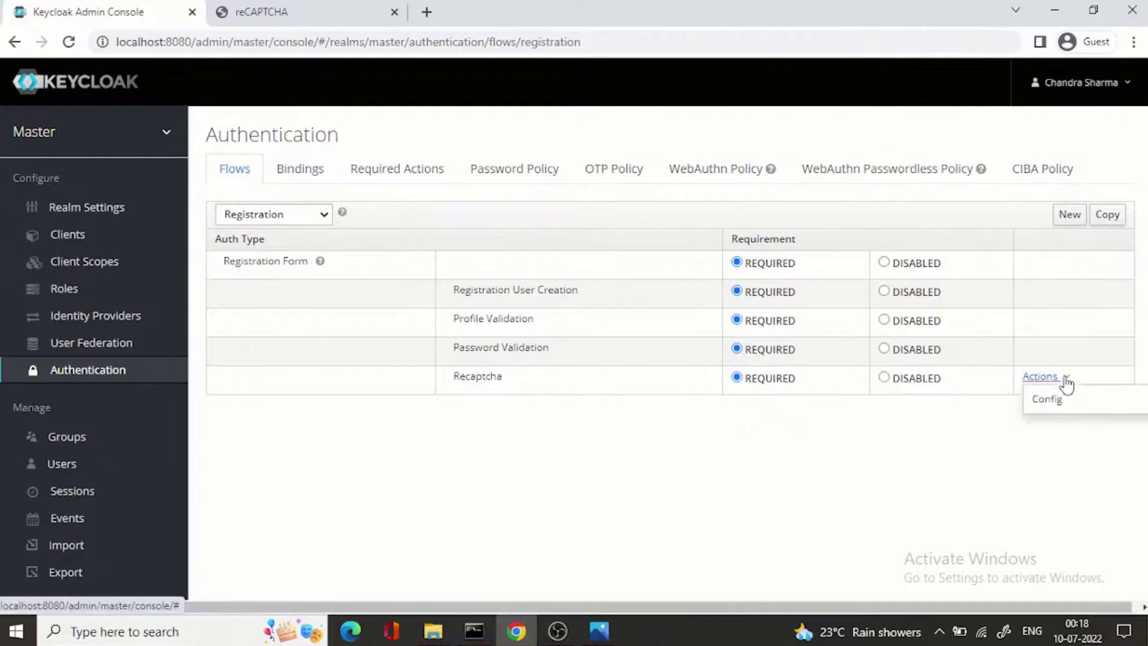
left_click(1048, 400)
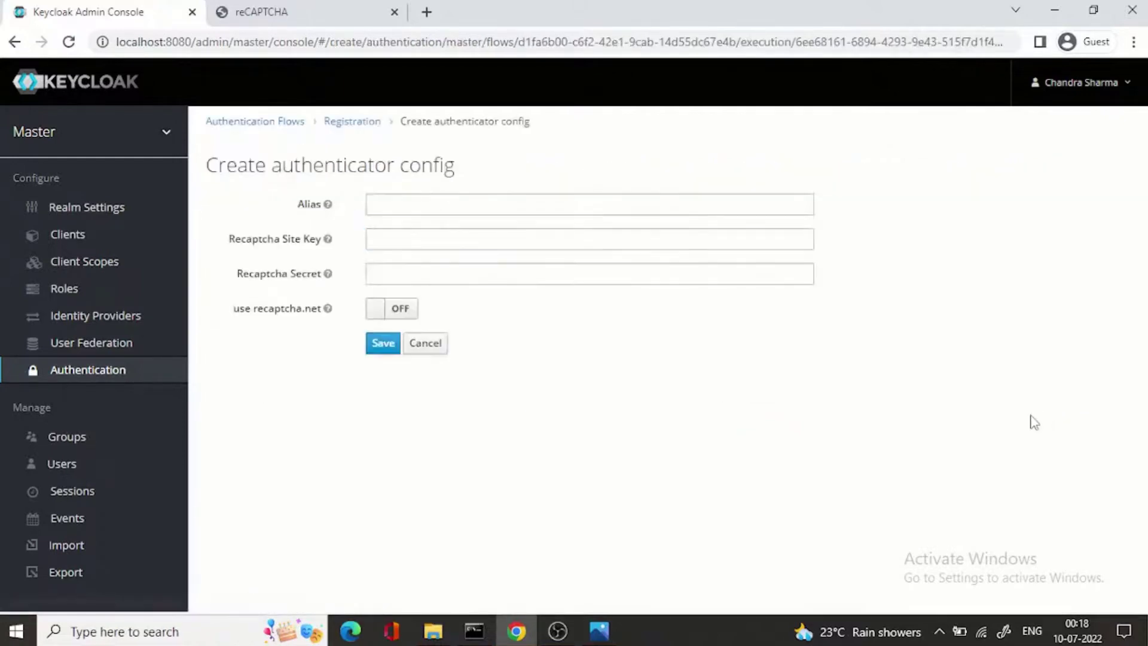
left_click(437, 206)
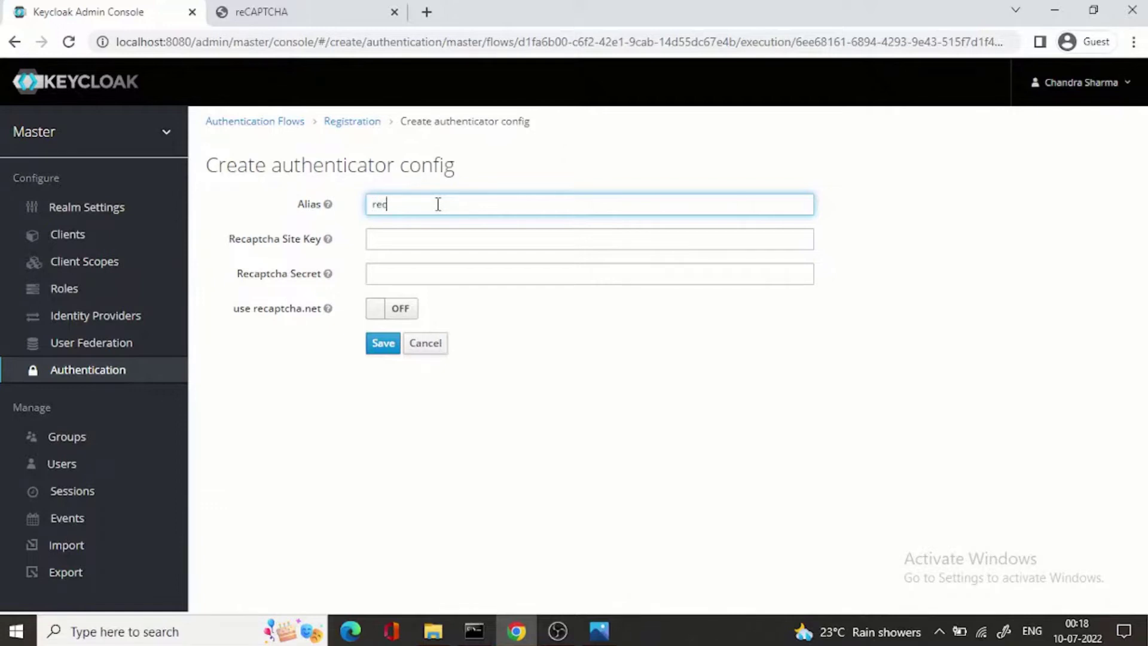
type("-demo")
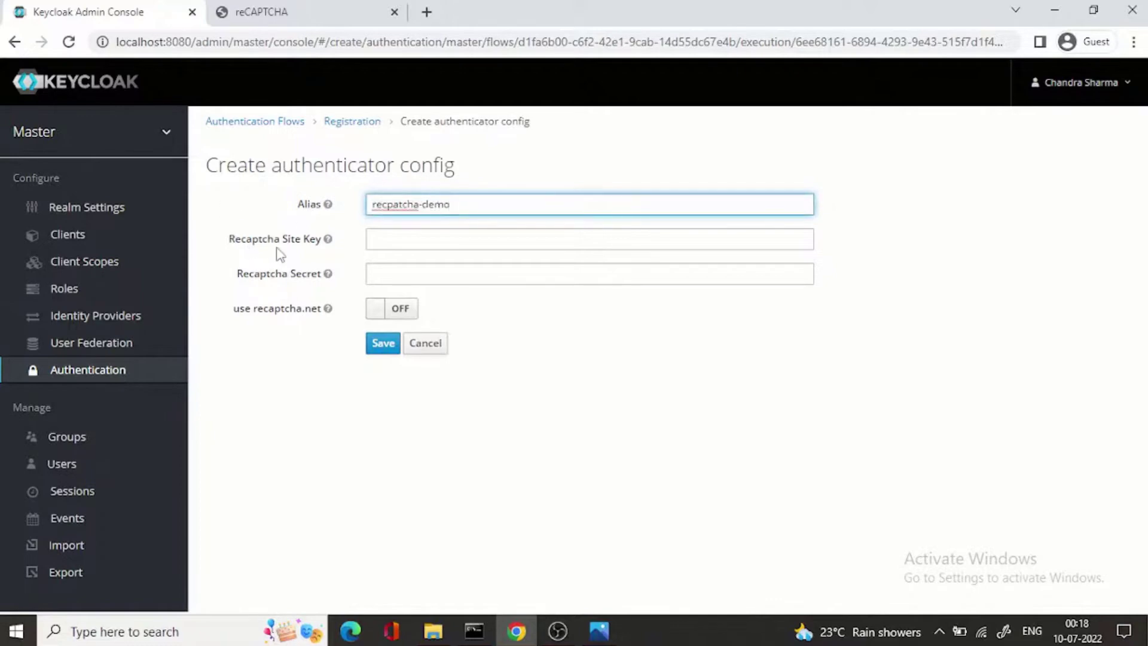
left_click(341, 13)
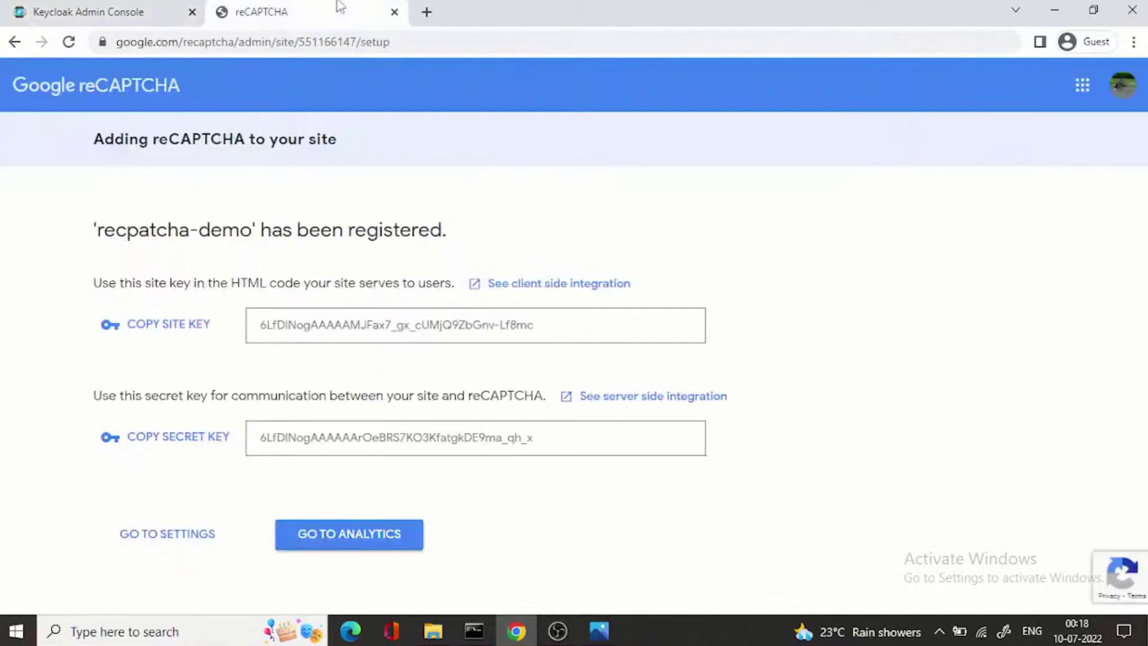
left_click(184, 327)
left_click(90, 12)
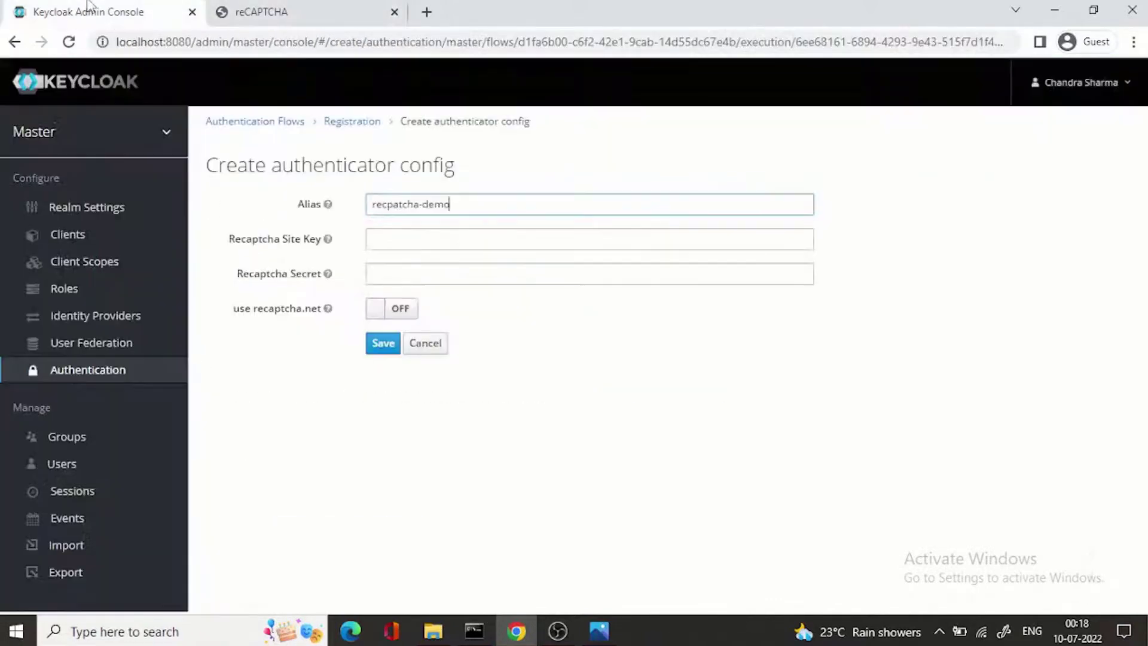
left_click(464, 238)
key("ctrl+v")
- Paste the secret key from Google and save the recpatcha-demo configuration
left_click(330, 11)
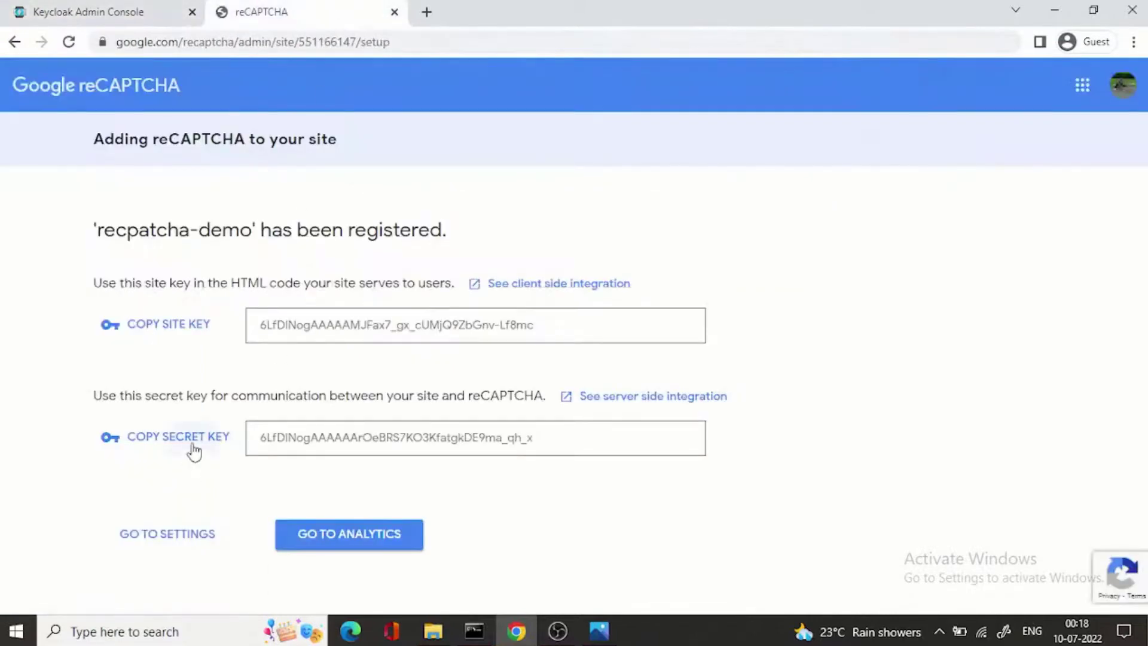
left_click(185, 438)
left_click(47, 9)
left_click(476, 271)
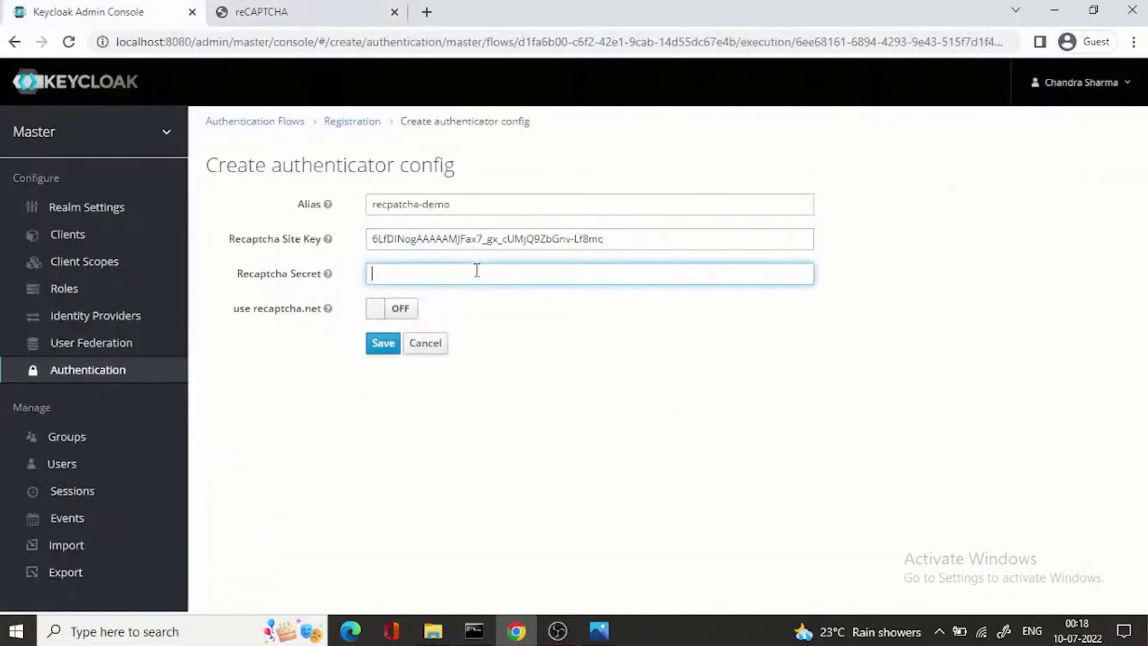
key("ctrl+v")
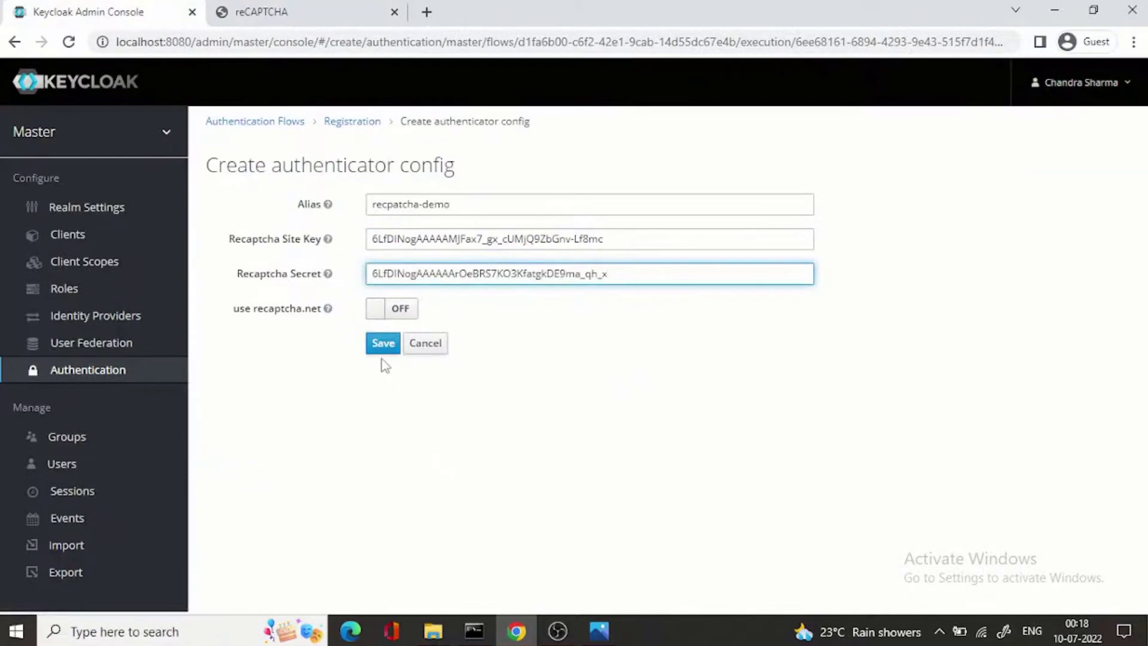
left_click(382, 345)
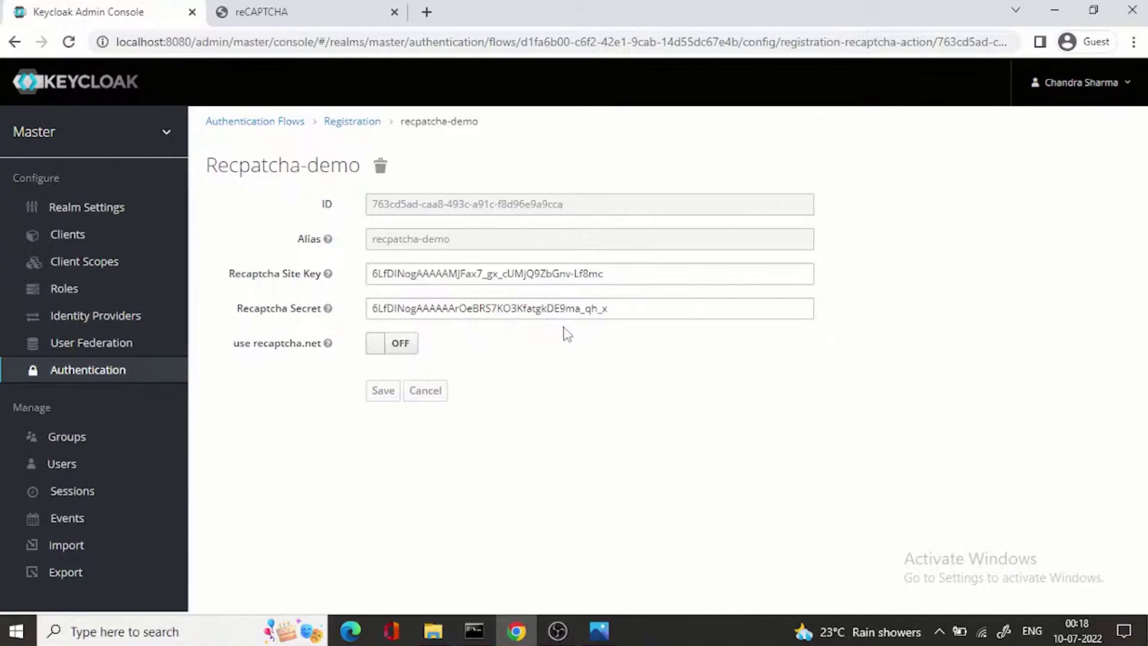
- Return to the Registration flow and reopen the recpatcha-demo configuration to verify it
left_click(260, 11)
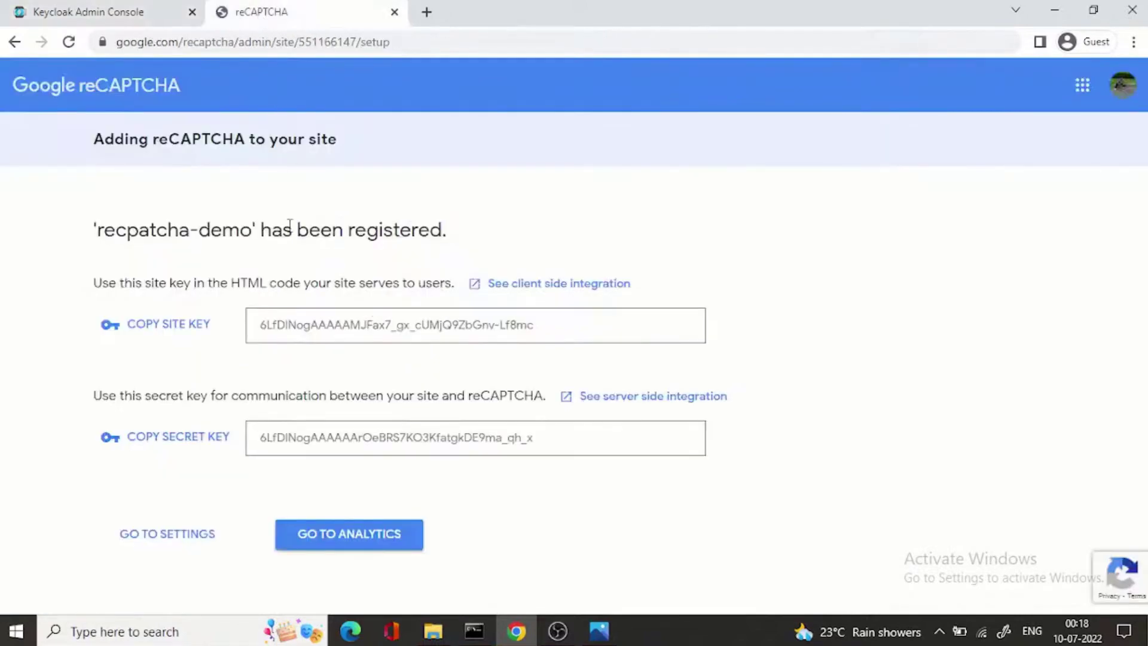
left_click(145, 11)
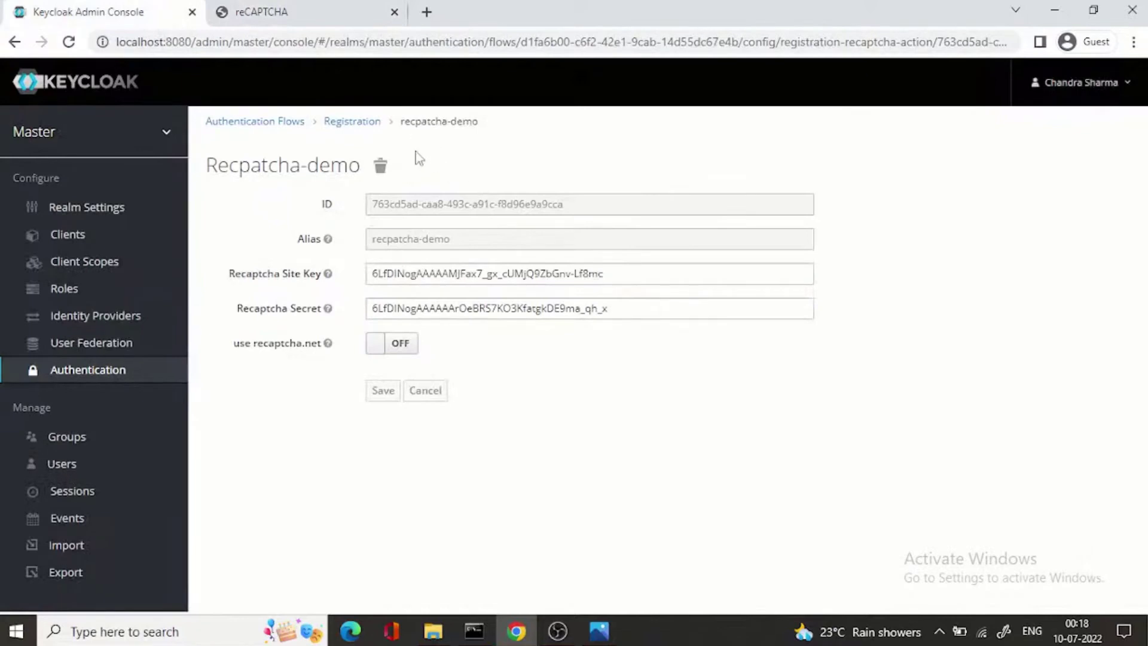
left_click(358, 123)
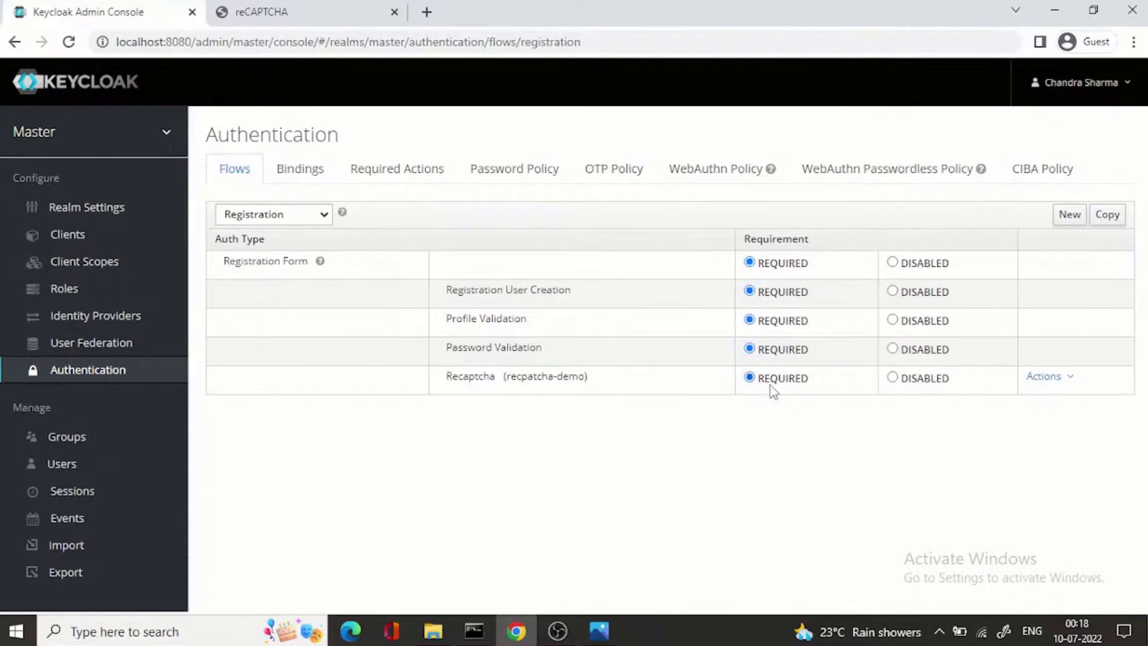
left_click(1046, 379)
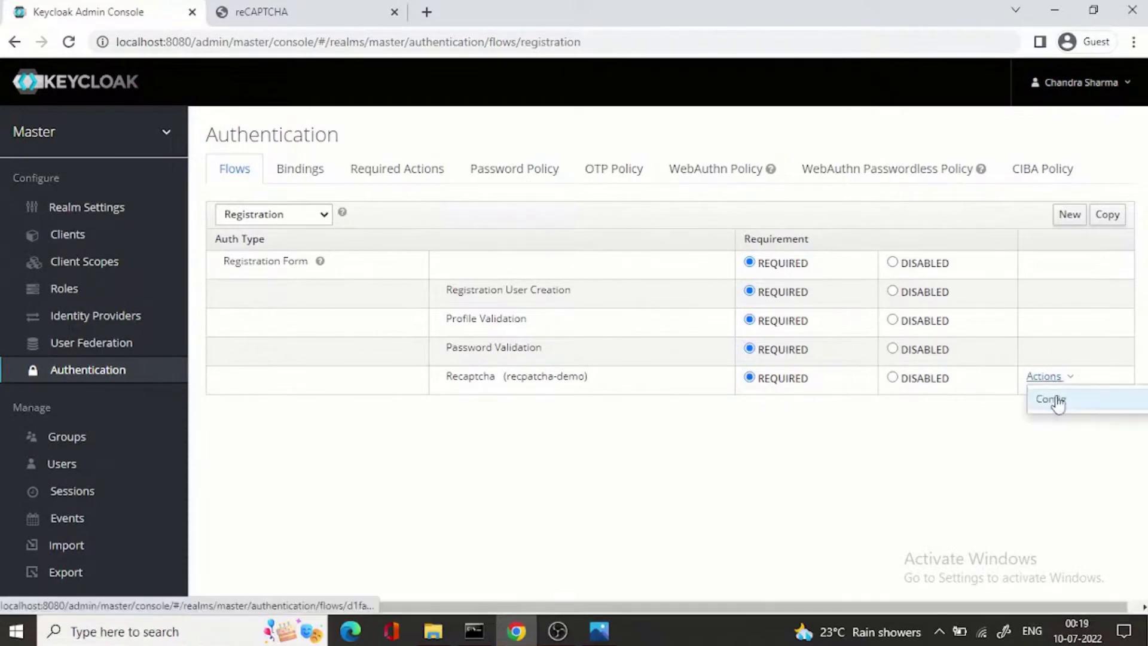
left_click(1048, 399)
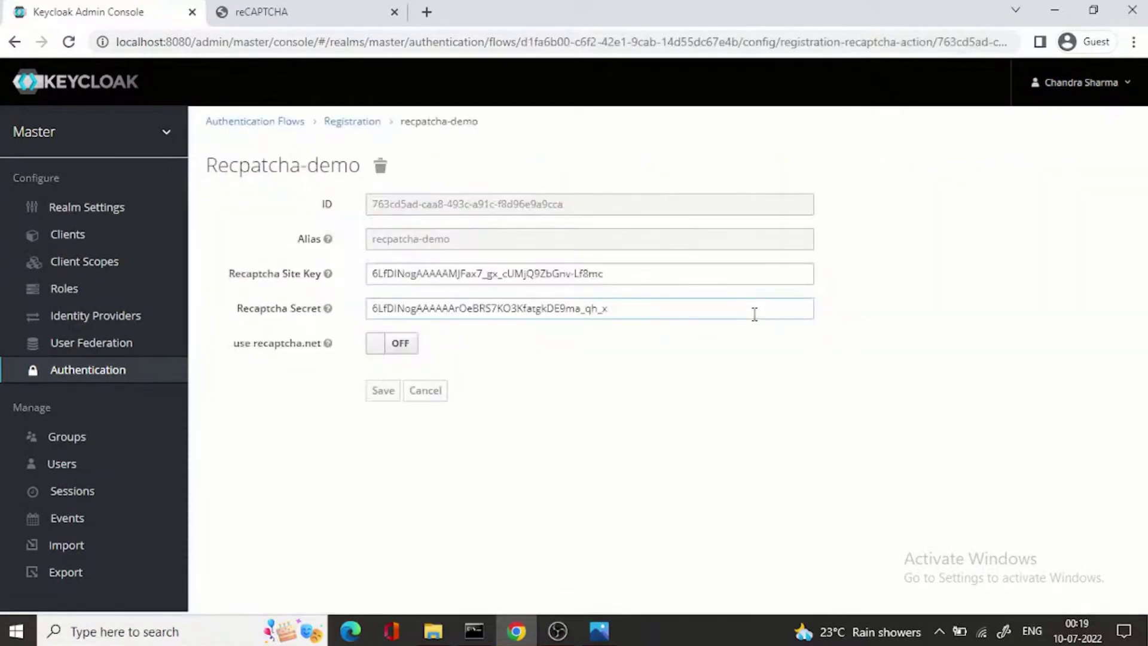
left_click(1112, 89)
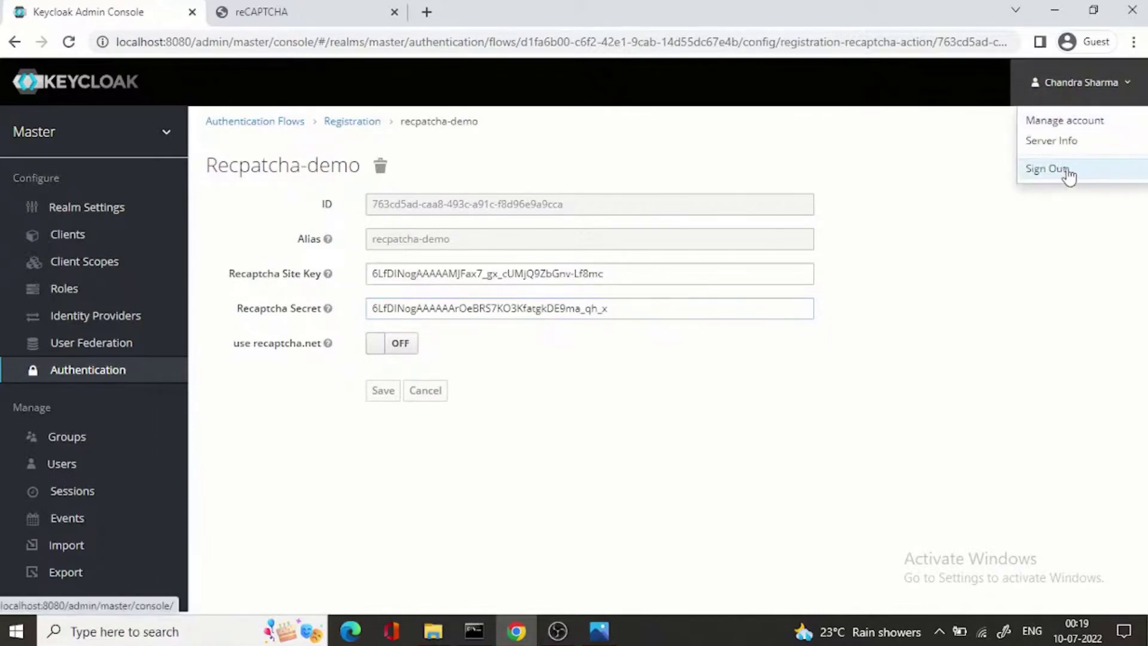
- Sign out, open the registration form, and read the console's CSP errors blocking the captcha
left_click(1049, 169)
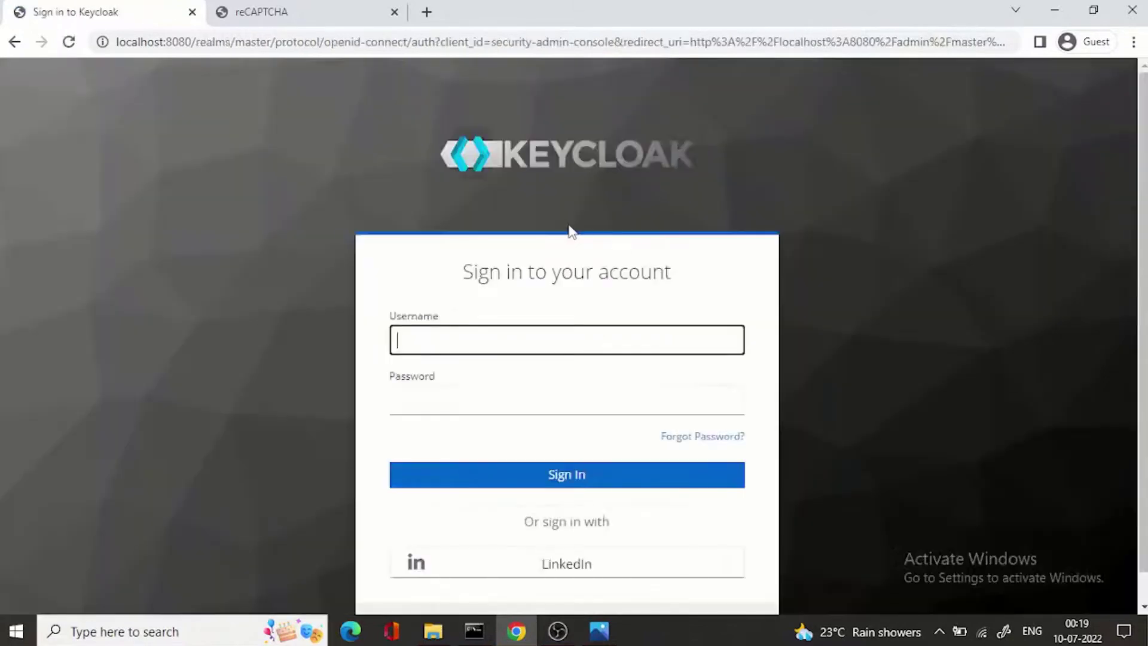
scroll(628, 377, "down", 1)
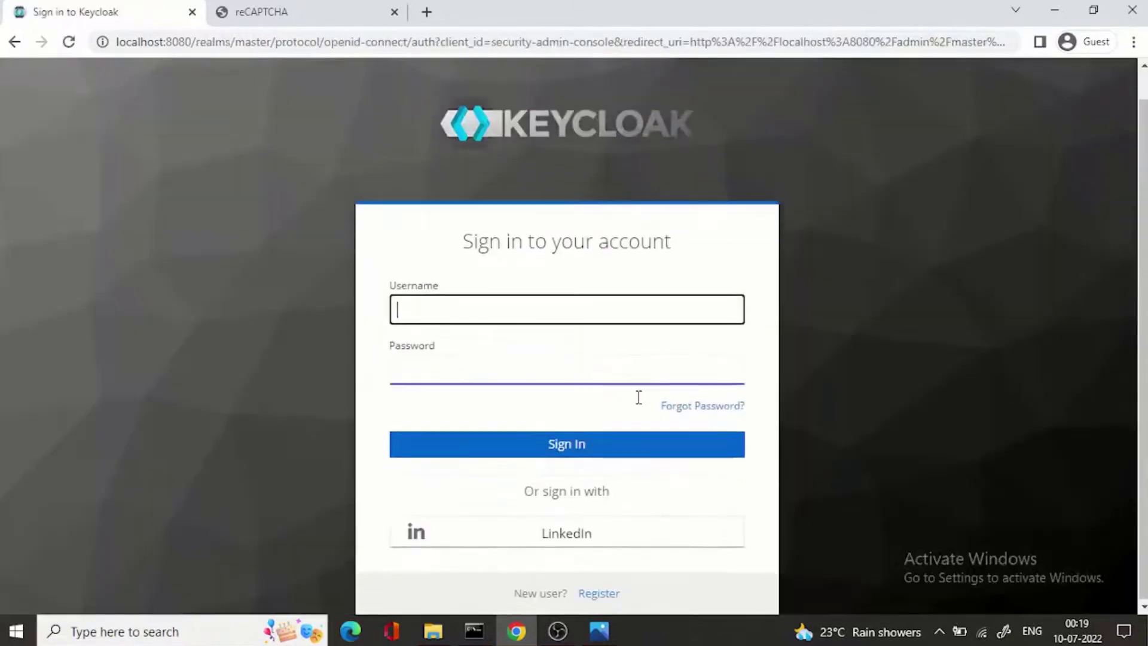
left_click(595, 592)
scroll(684, 359, "down", 3)
scroll(687, 356, "down", 3)
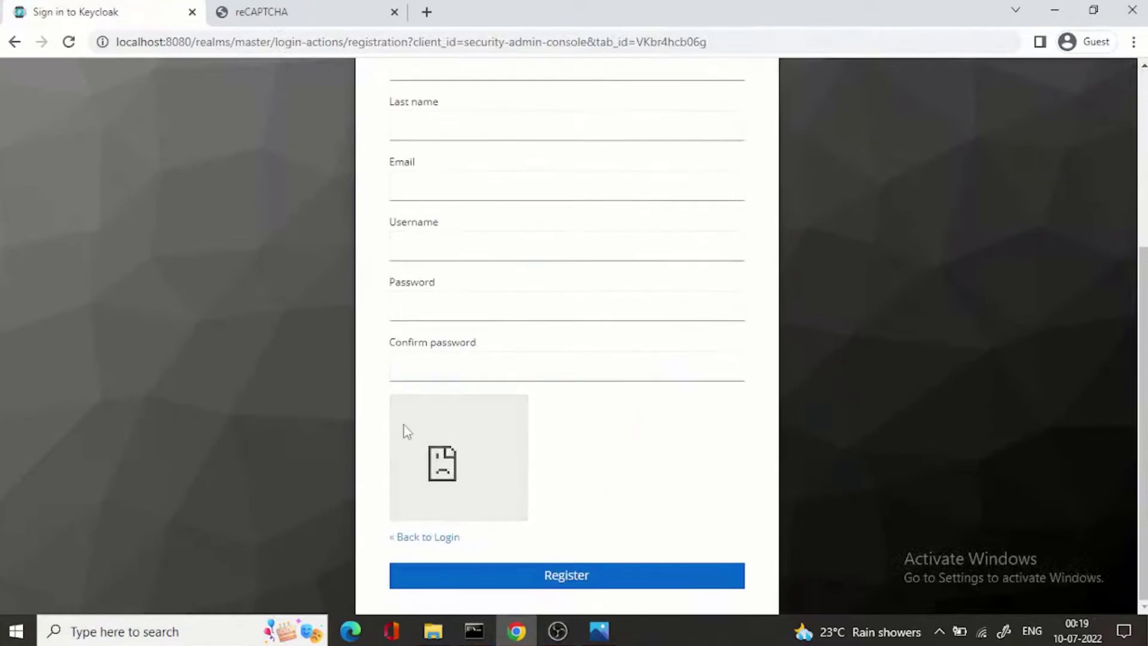
right_click(876, 376)
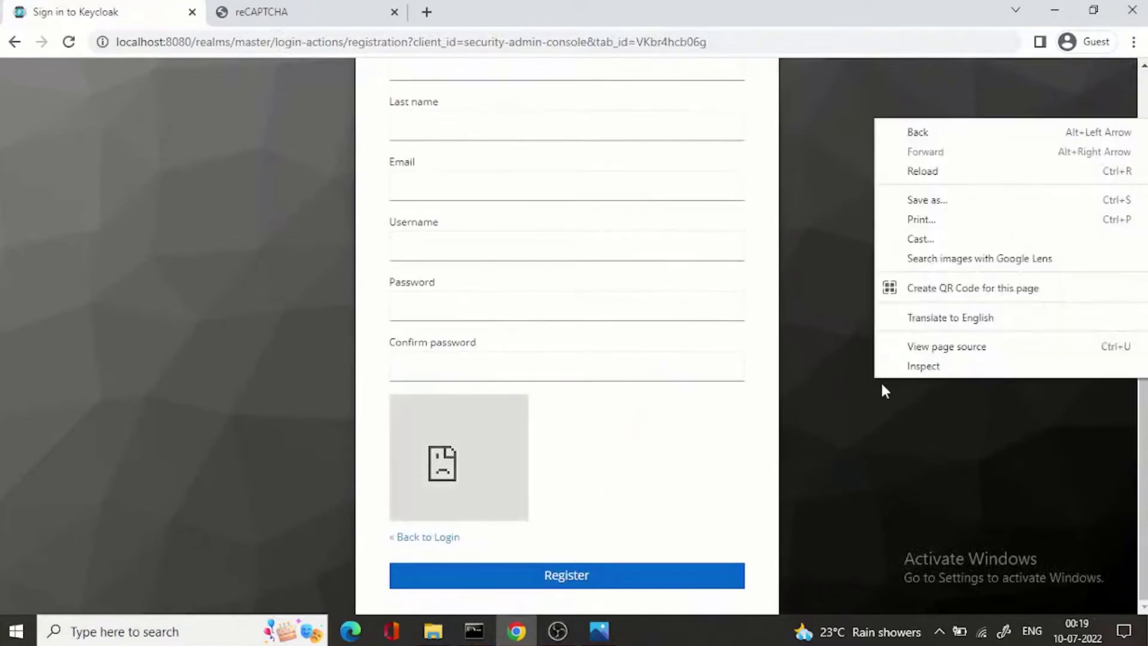
left_click(938, 370)
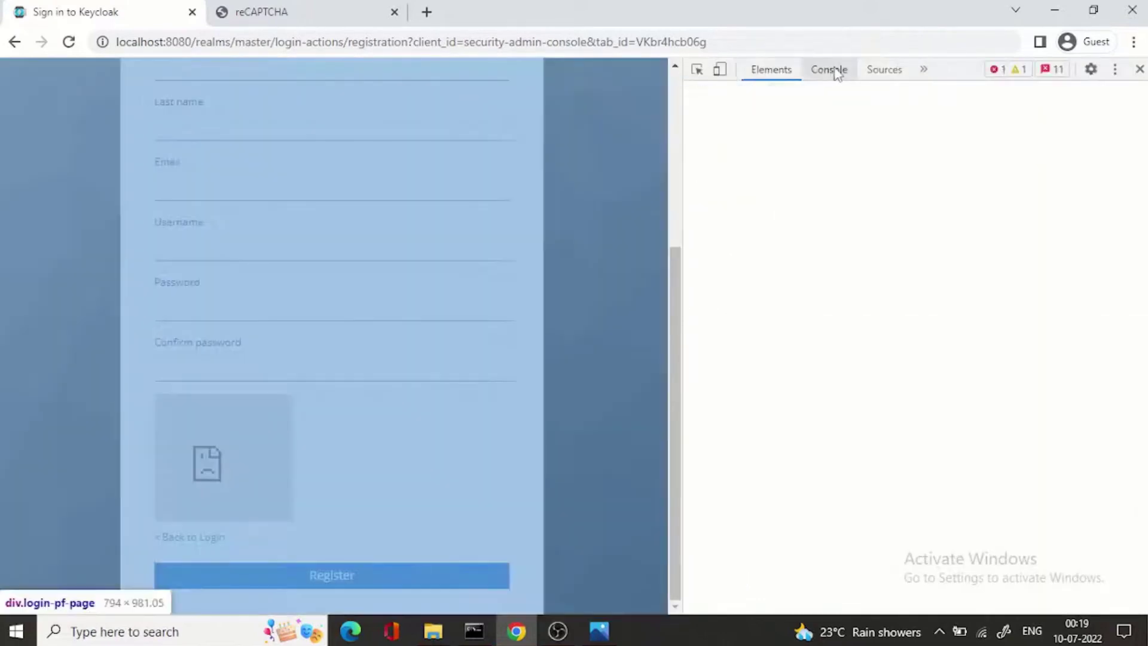
left_click(829, 71)
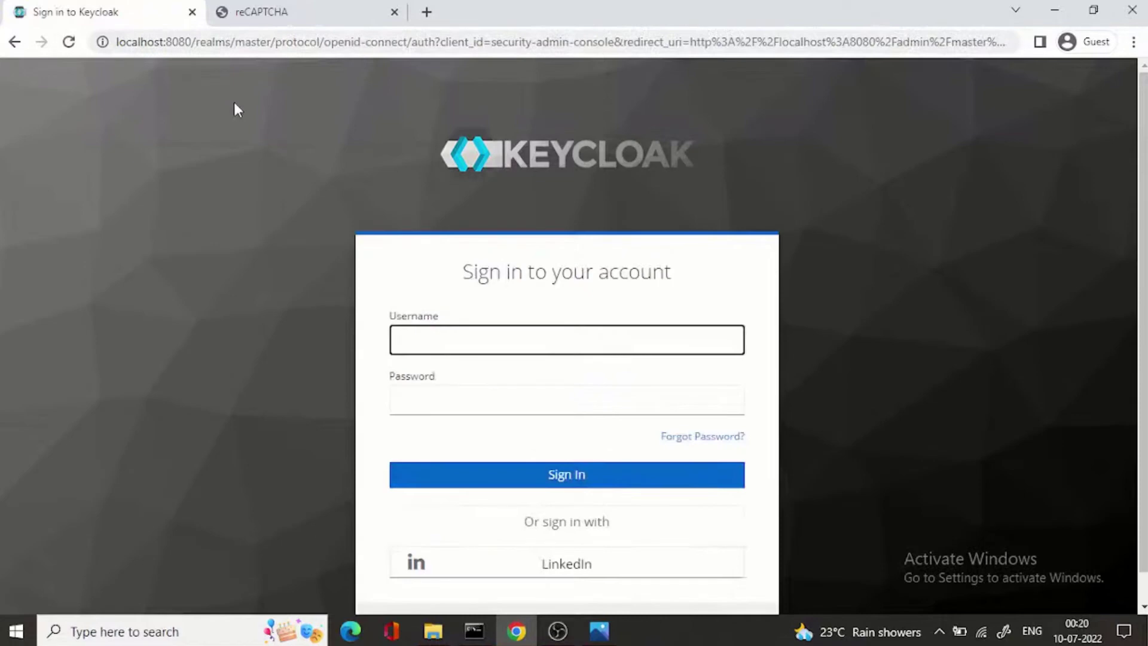
type("kcadm")
key("Tab")
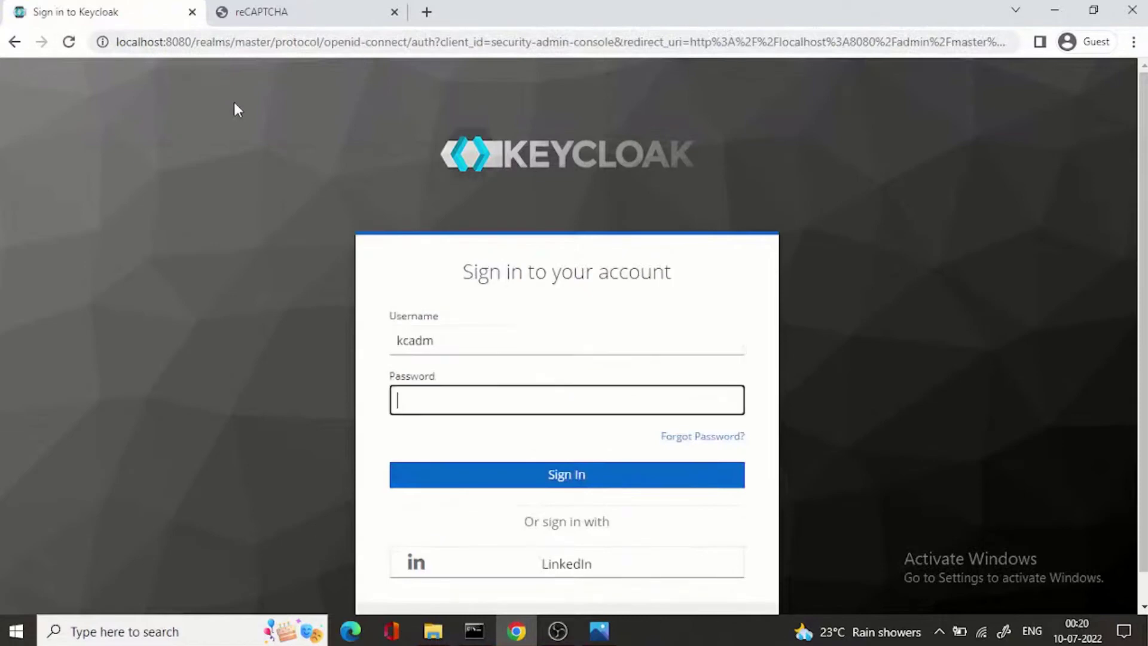
type("n")
key("Return")
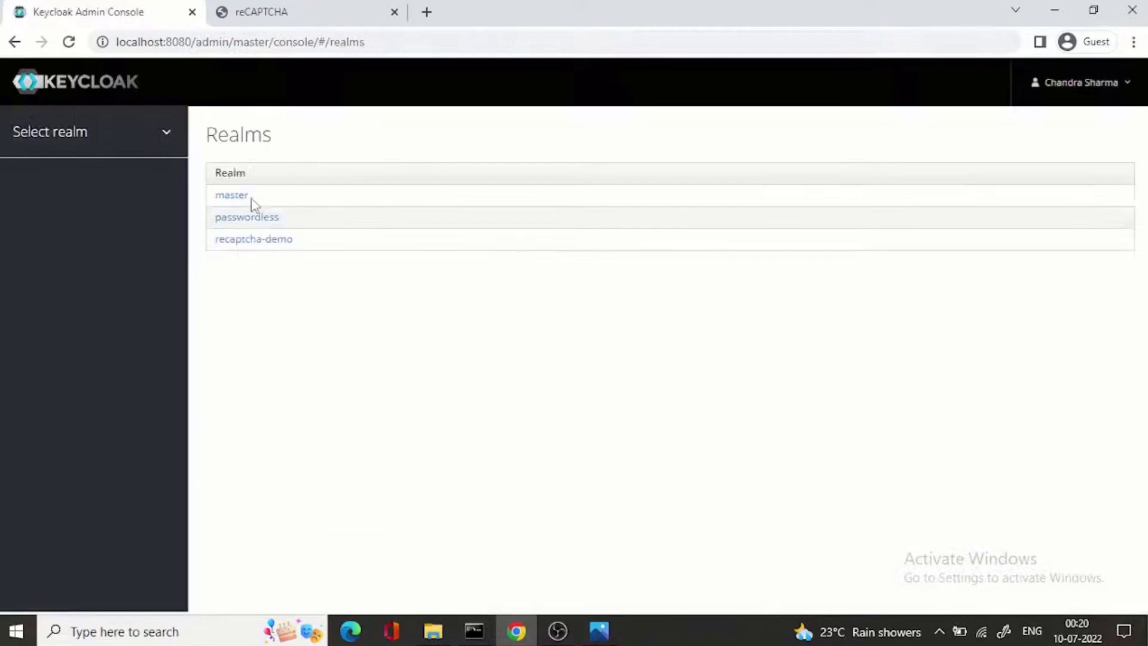
left_click(250, 199)
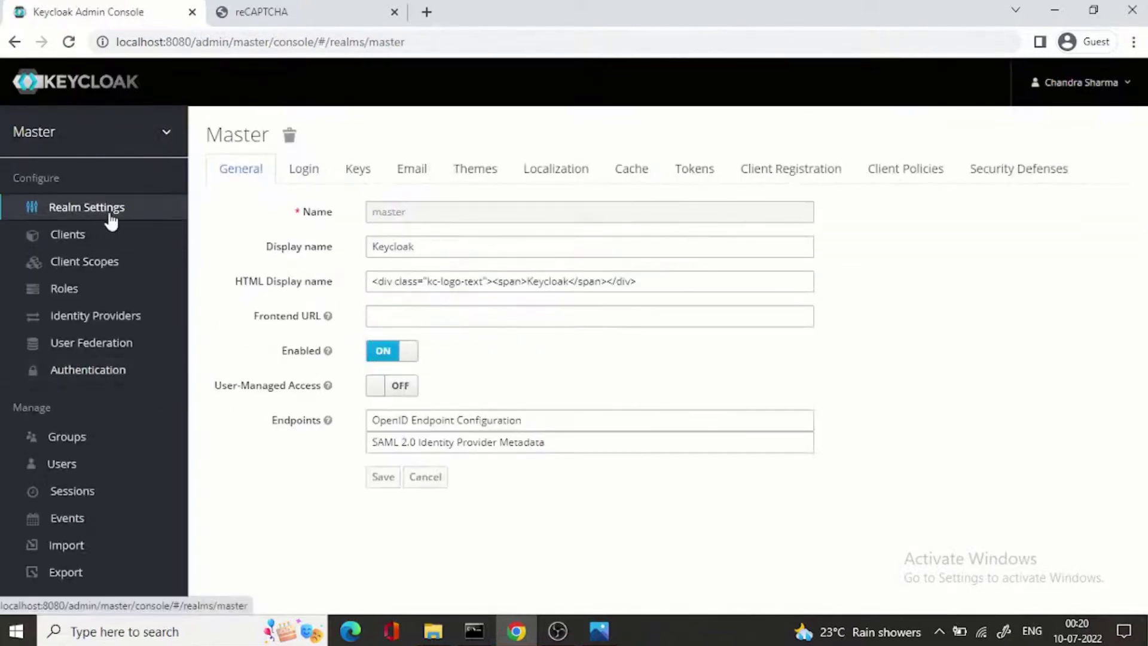
left_click(1010, 180)
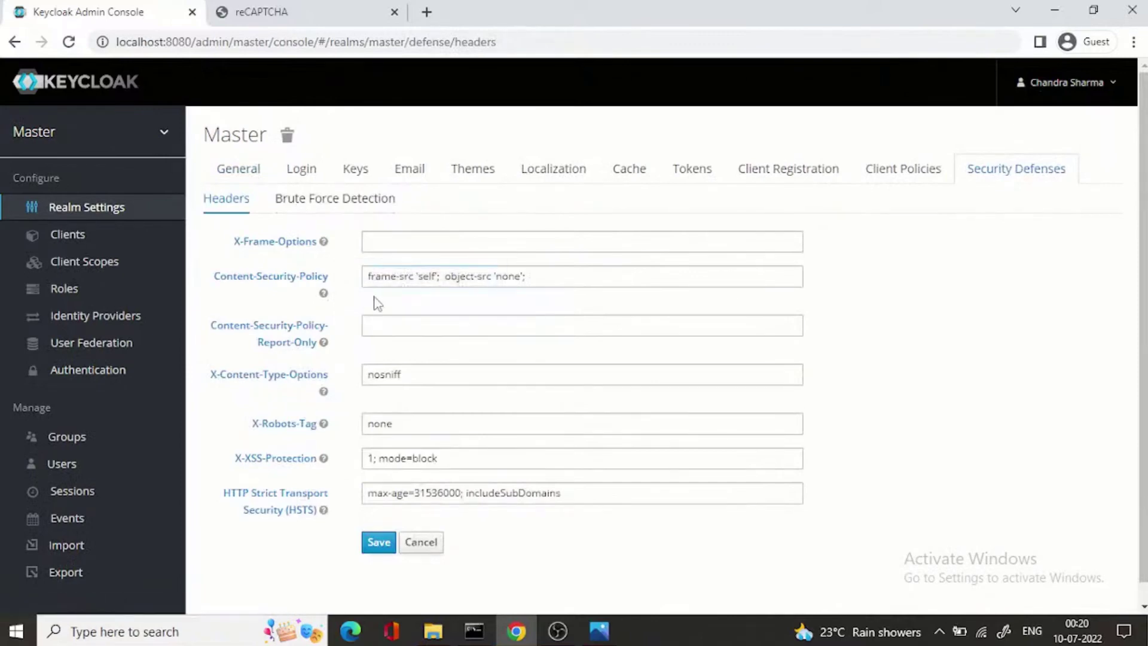
left_click(440, 276)
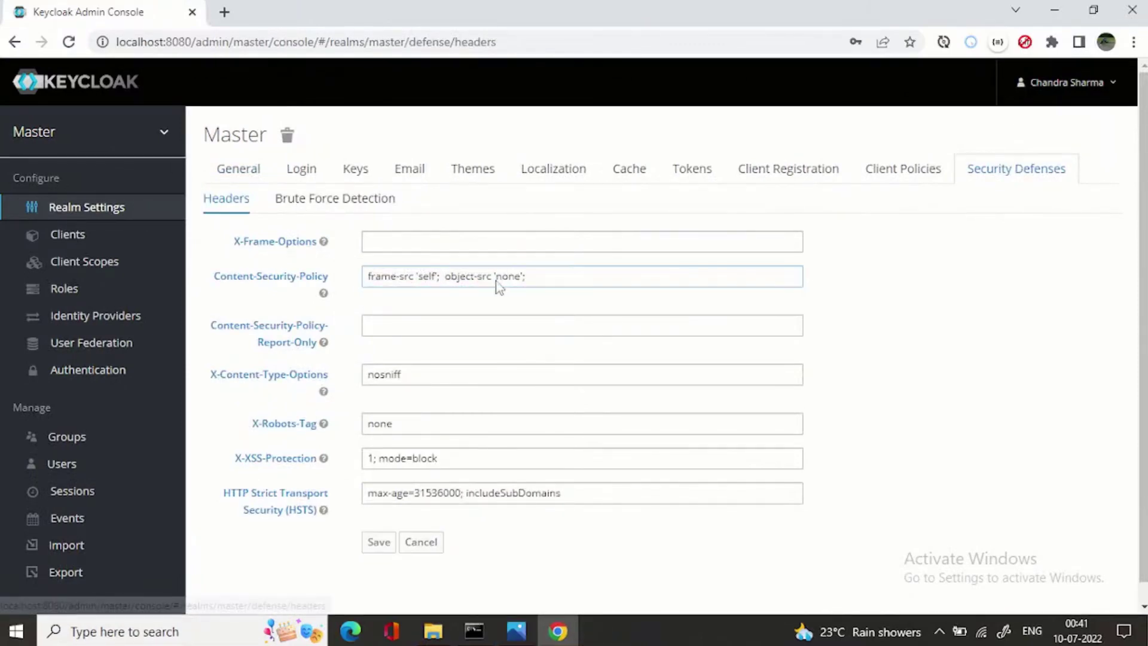
left_click(440, 277)
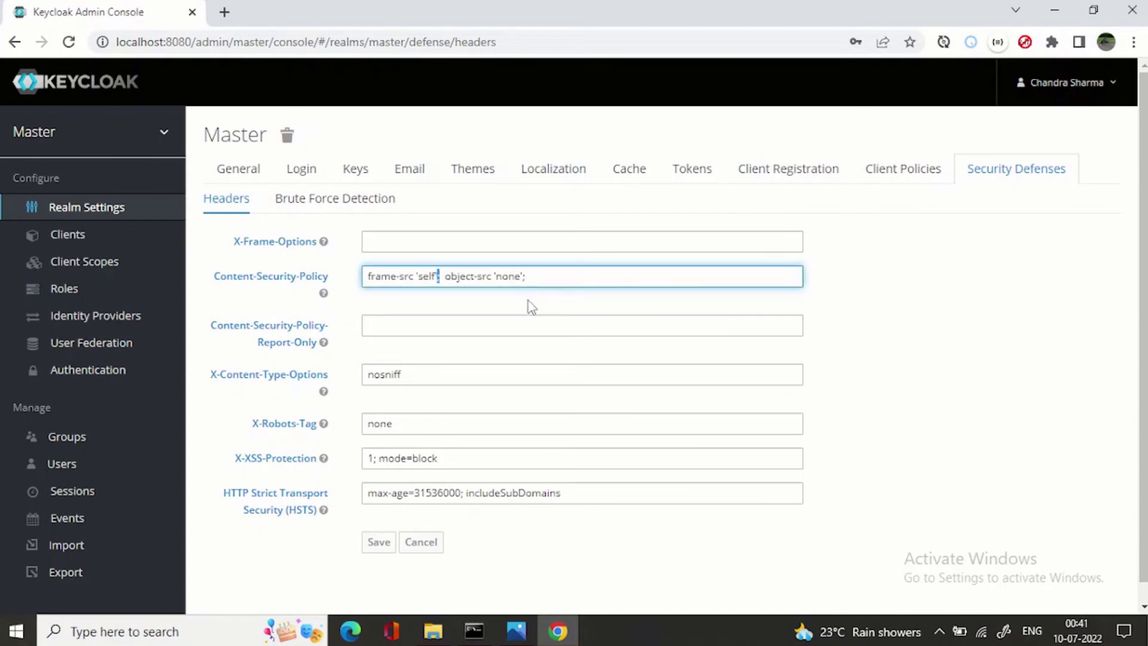
type("; ")
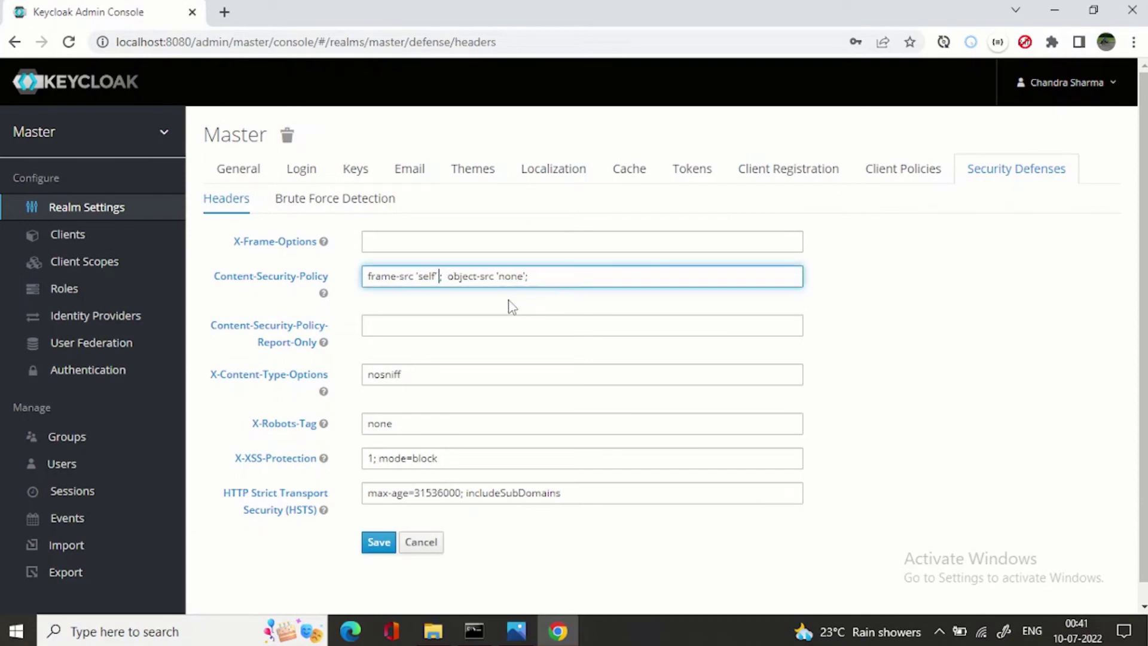
type("https://www.google.com/")
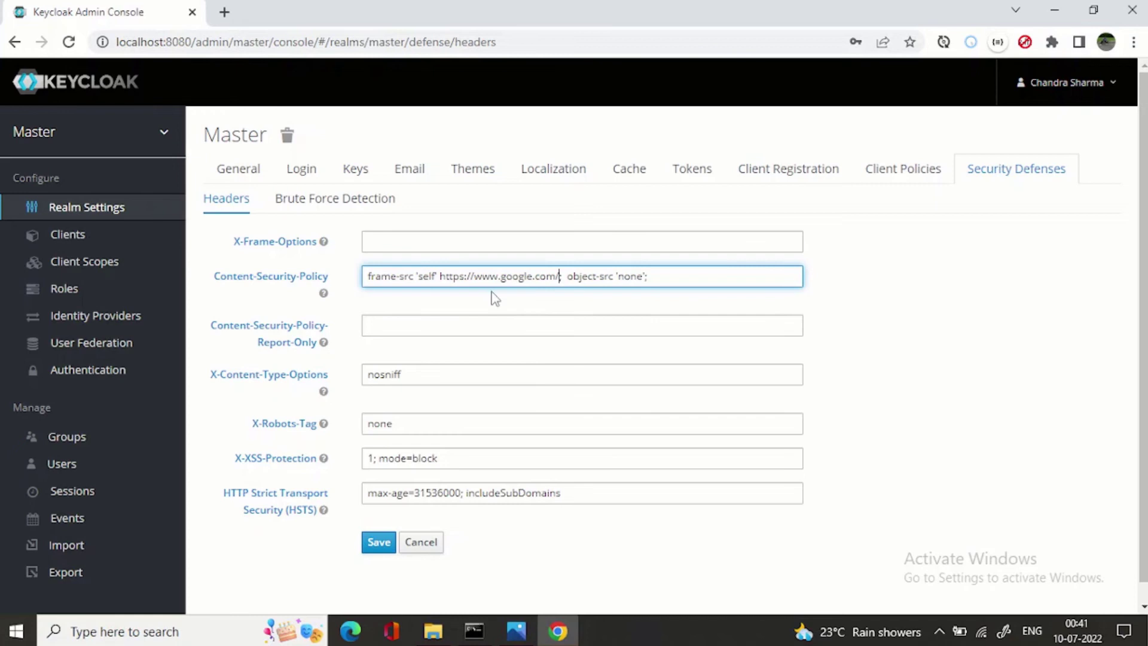
left_click(378, 542)
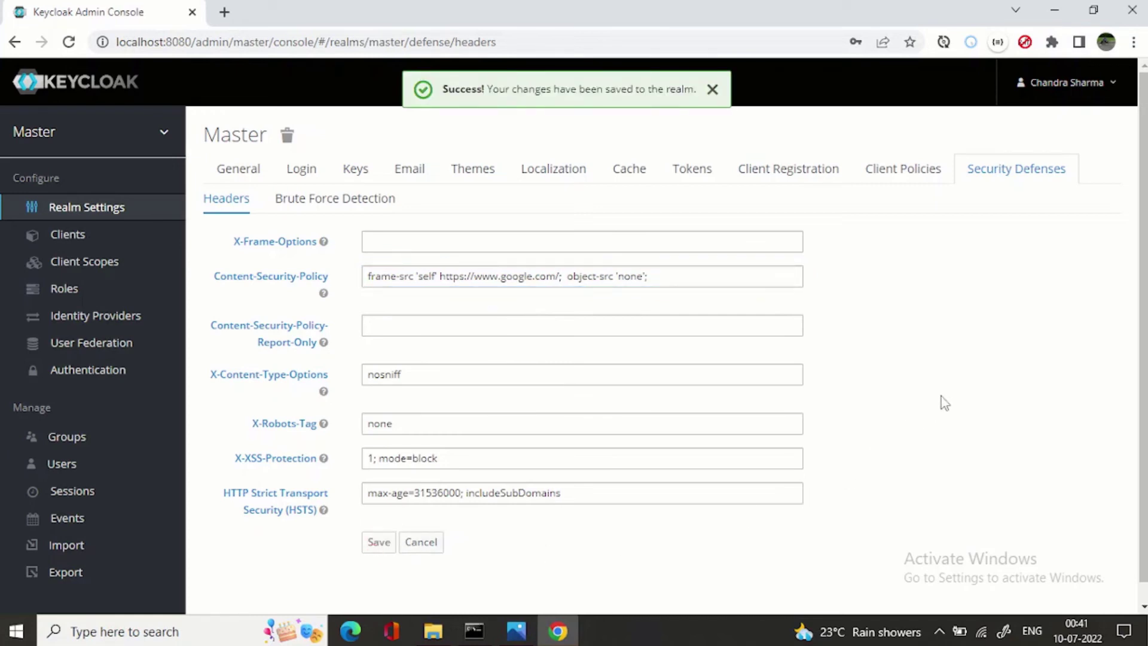
- Sign out and open the master realm registration form at the first name field
left_click(1110, 85)
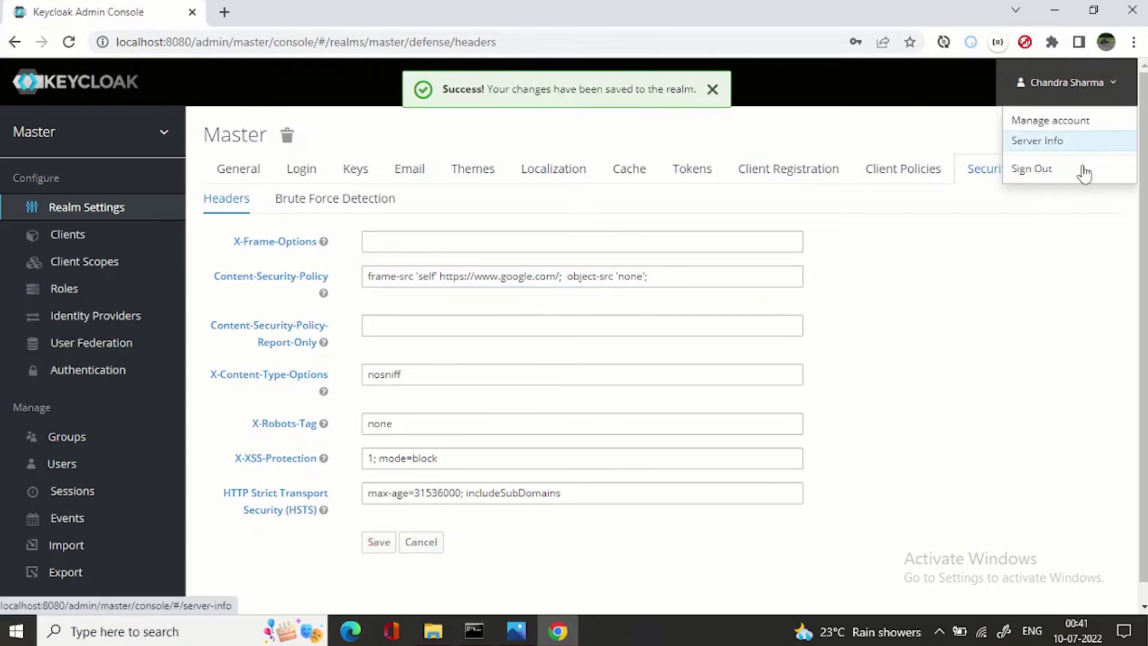
left_click(1051, 178)
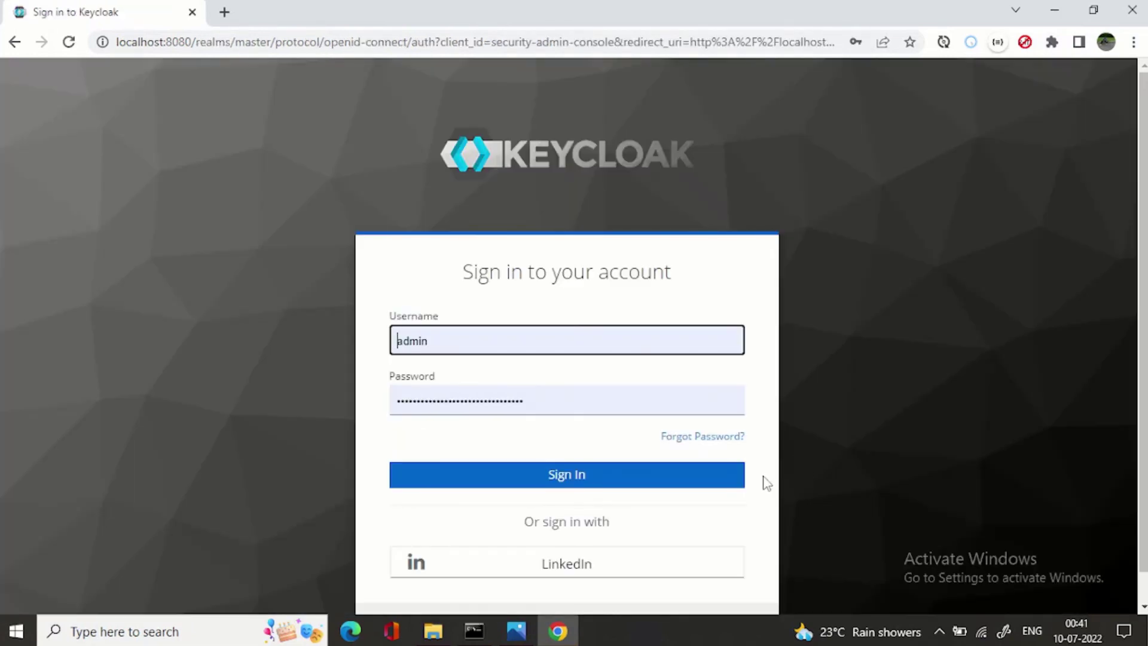
scroll(718, 521, "down", 1)
left_click(598, 594)
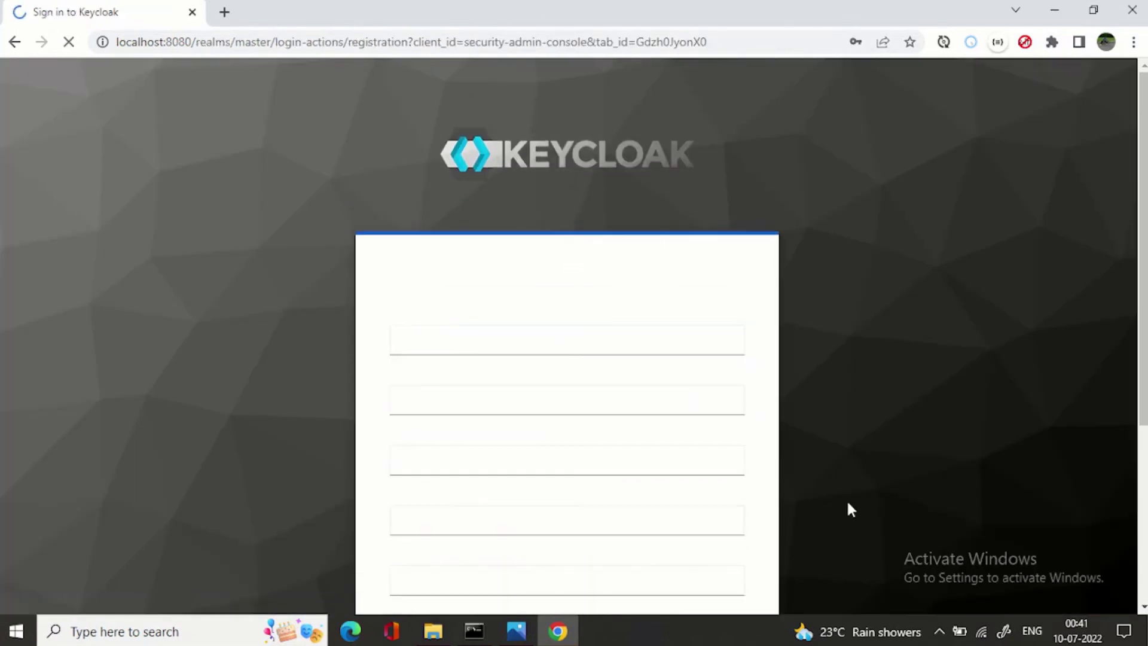
scroll(794, 395, "down", 1)
scroll(789, 384, "down", 1)
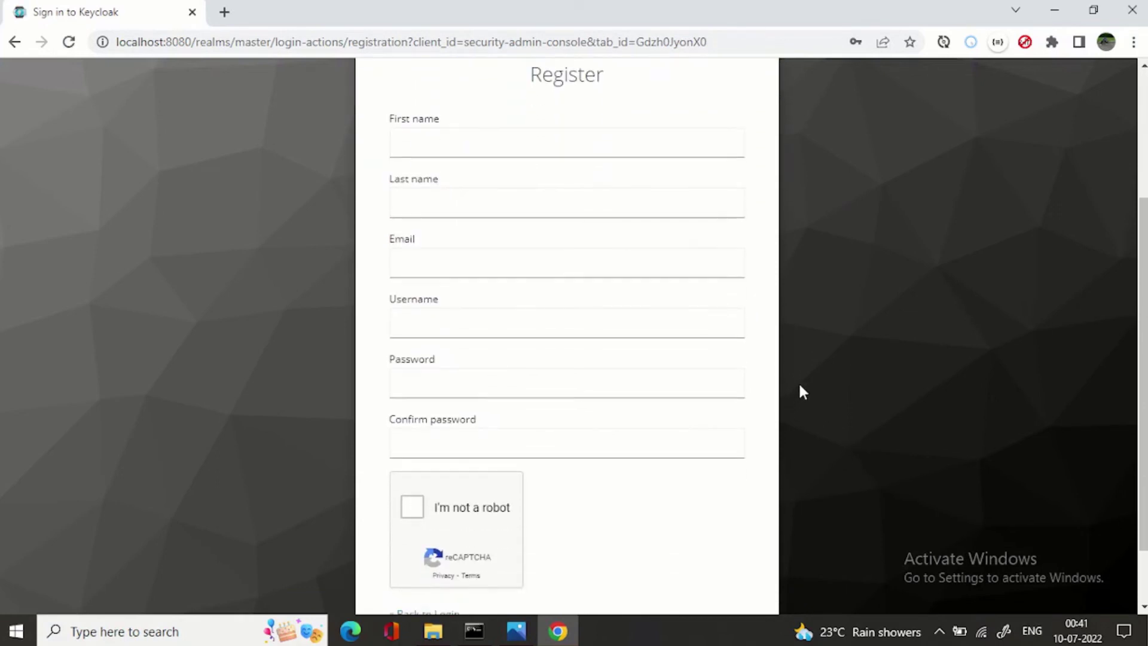
scroll(798, 381, "down", 1)
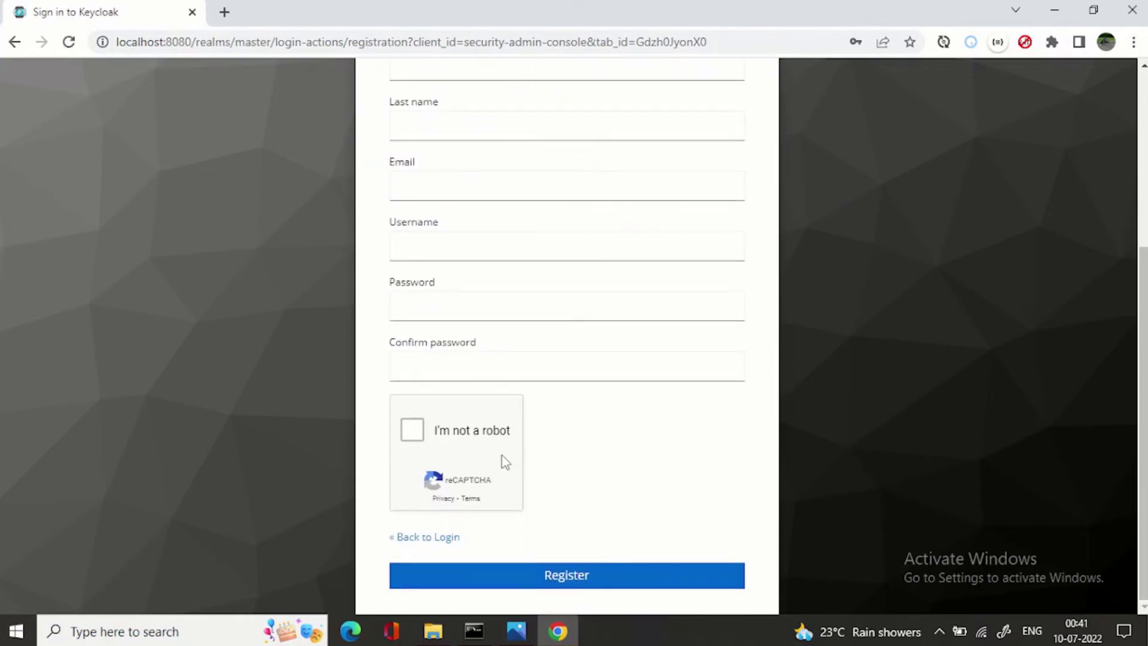
left_click(470, 456)
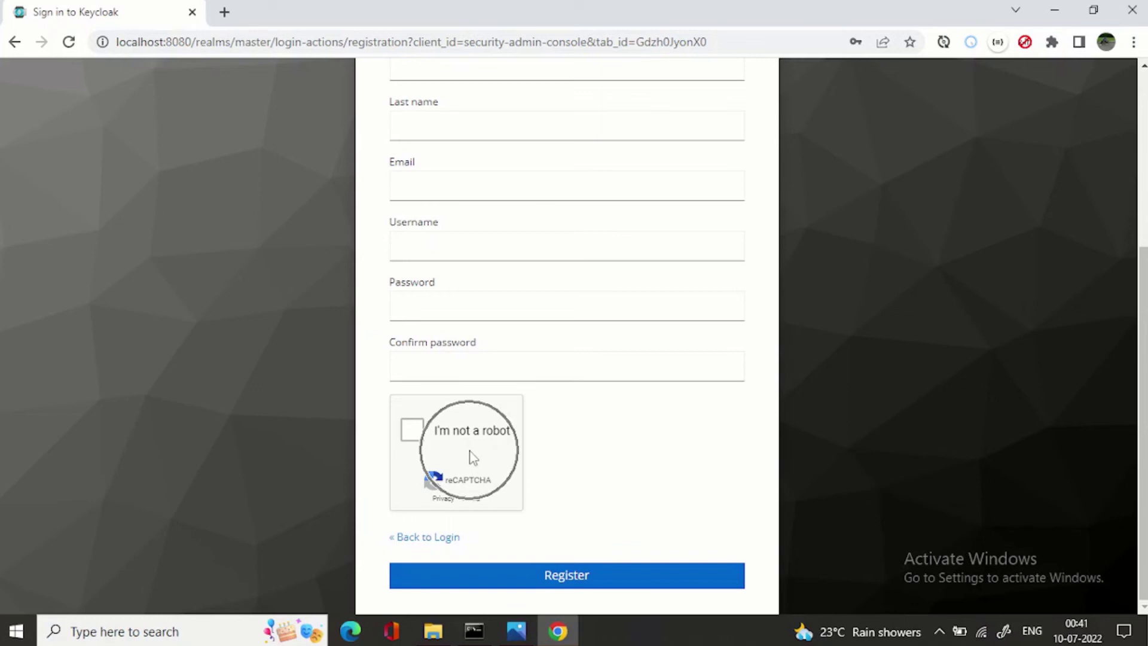
scroll(537, 447, "up", 1)
left_click(528, 154)
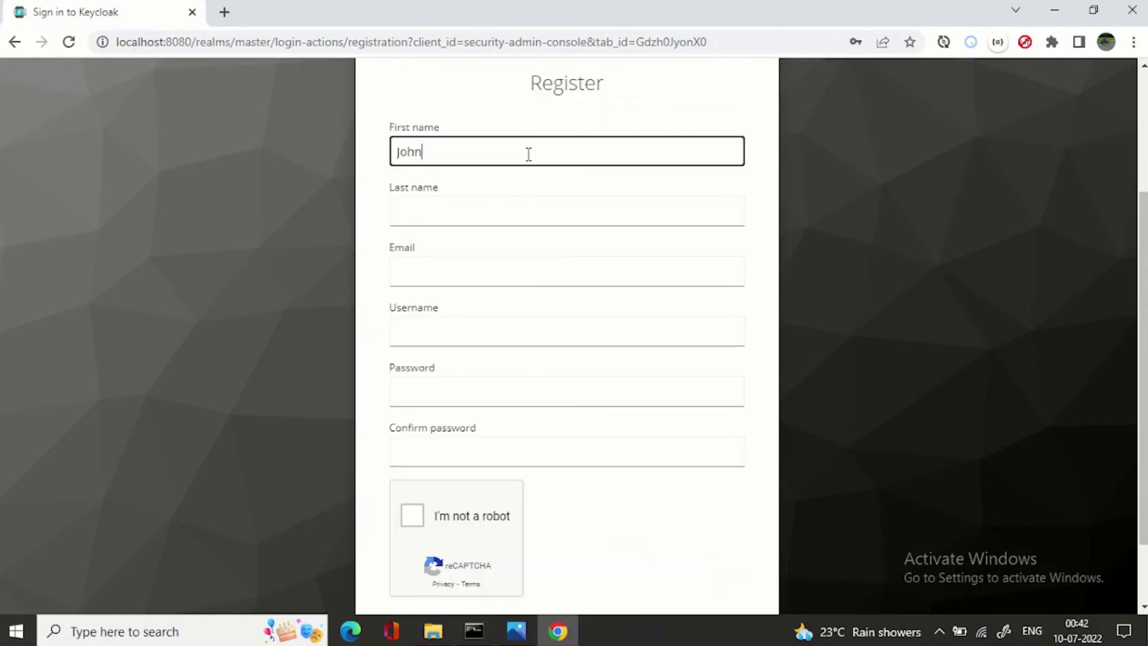
- Fill in name, email, username and both passwords, then submit without the reCAPTCHA
key("Tab")
type("oe")
key("Tab")
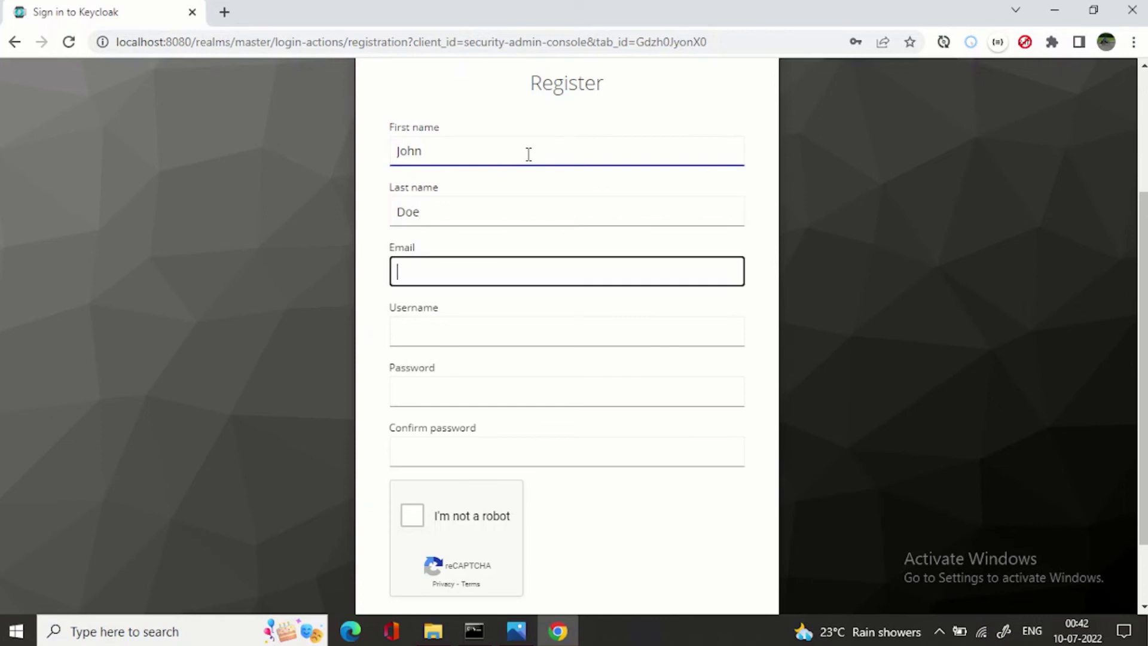
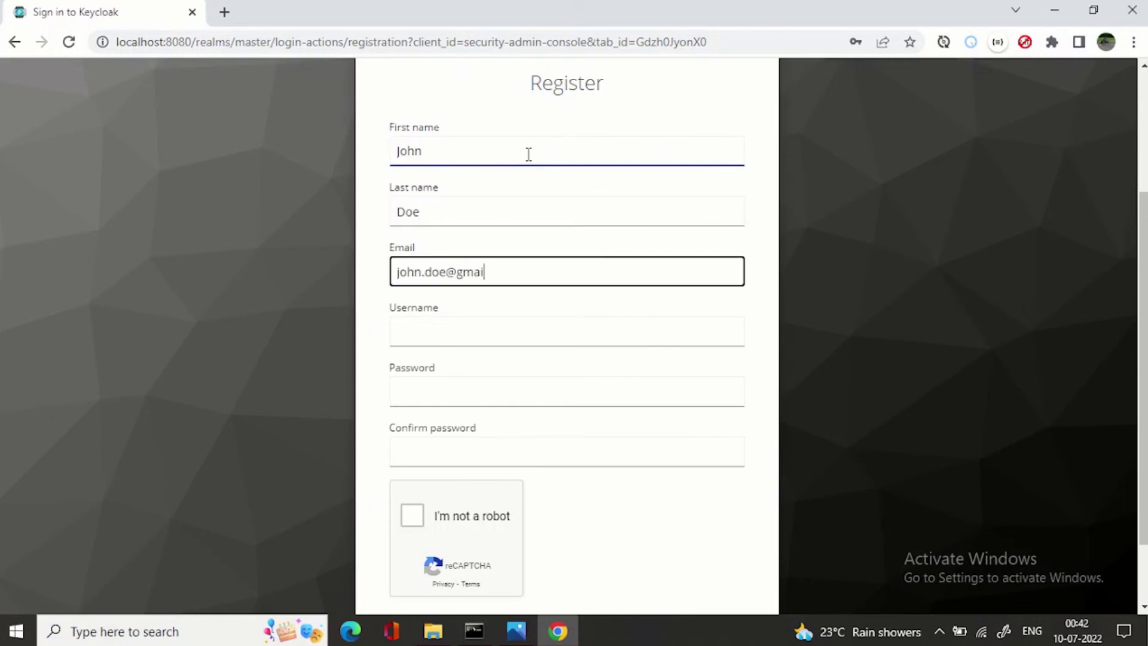
key("Tab")
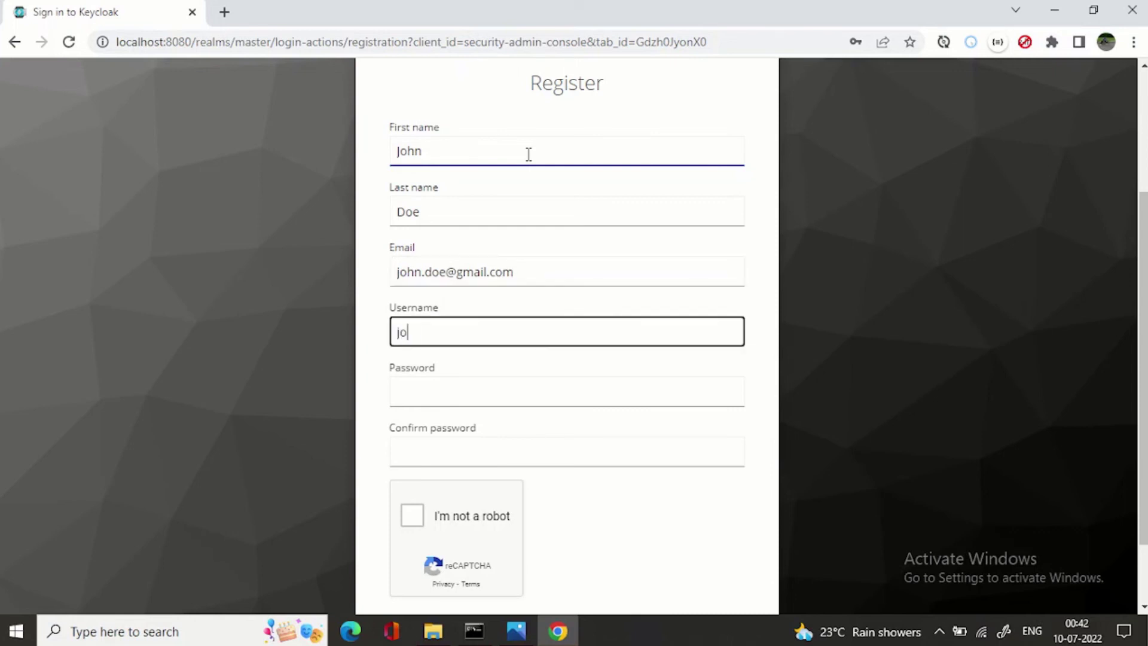
key("BackSpace")
key("BackSpace")
type("d")
key("Tab")
type("pas")
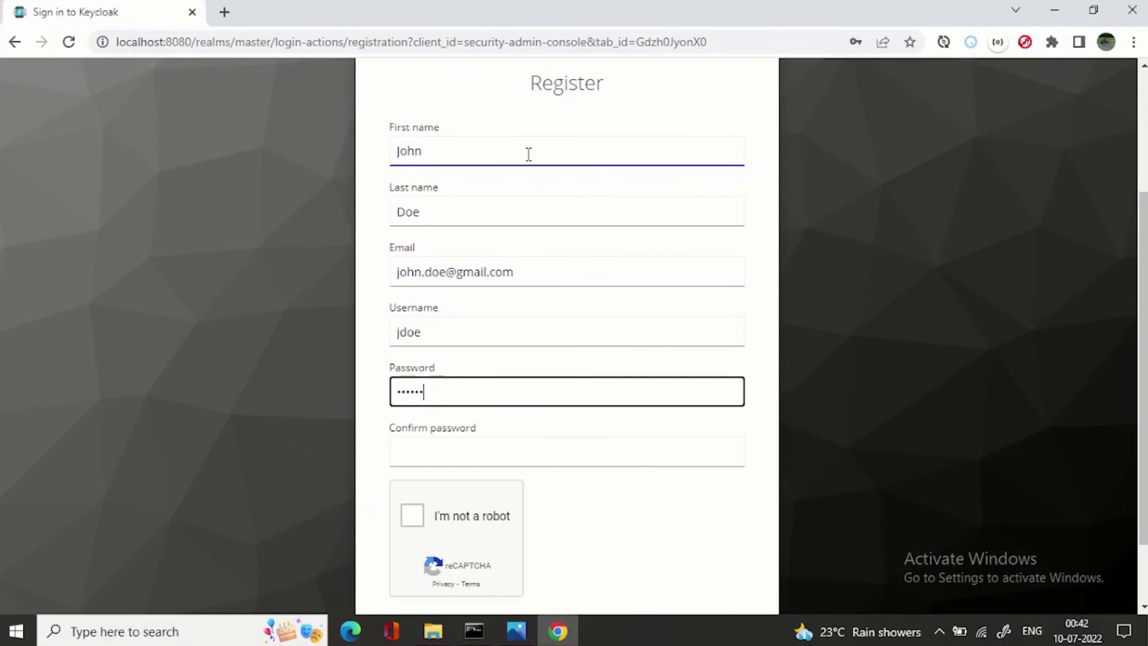
type("rd")
key("Tab")
type("pass")
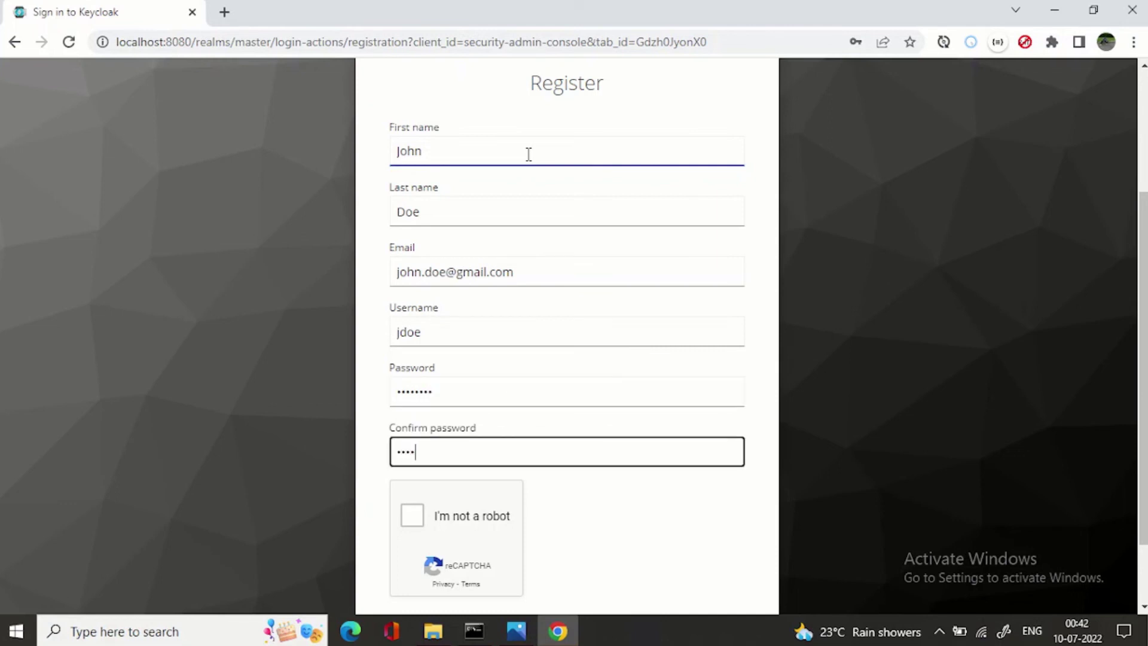
type("wor")
key("BackSpace")
key("BackSpace")
key("BackSpace")
key("BackSpace")
key("BackSpace")
type("pass")
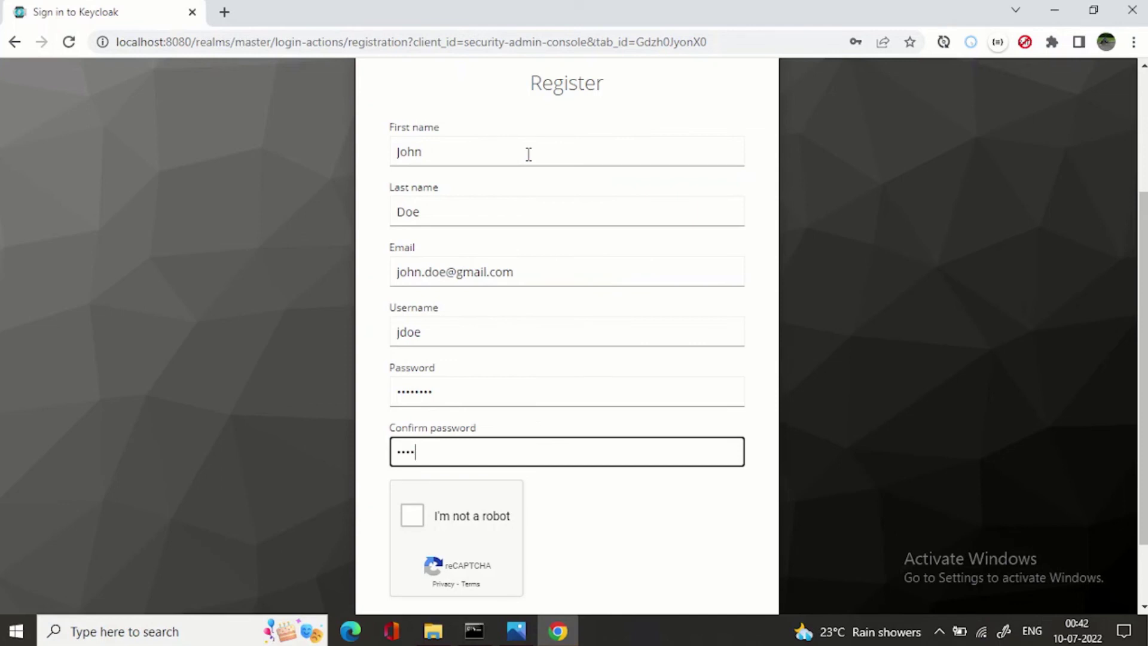
type("word")
scroll(650, 434, "down", 1)
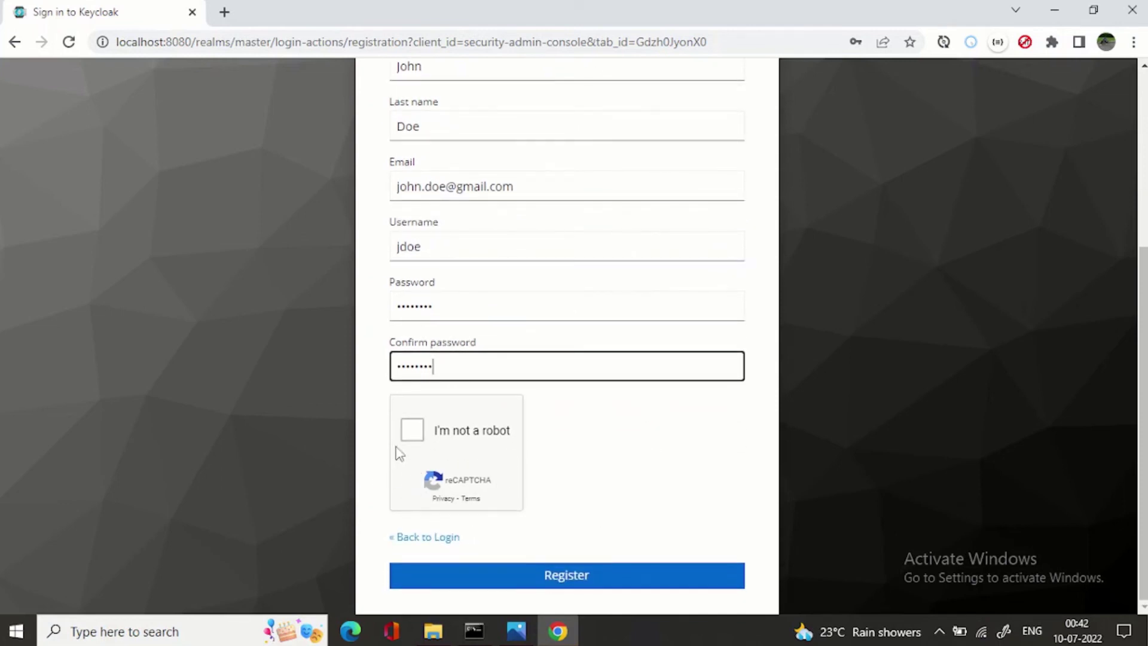
left_click(559, 580)
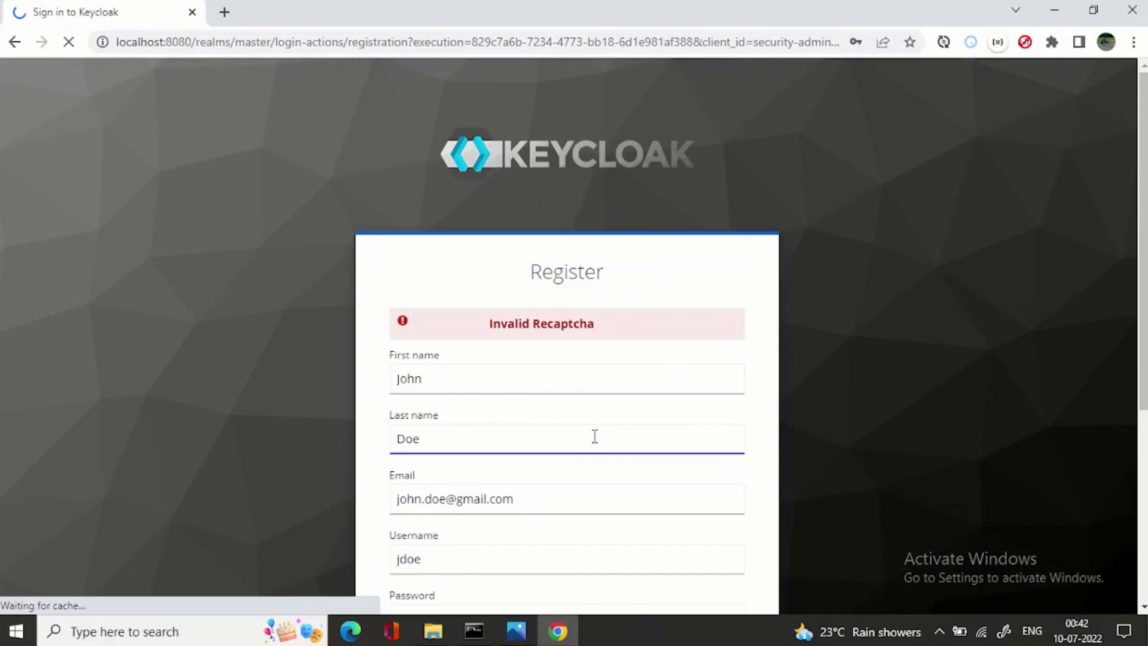
scroll(557, 336, "down", 1)
scroll(538, 367, "down", 2)
scroll(503, 399, "down", 1)
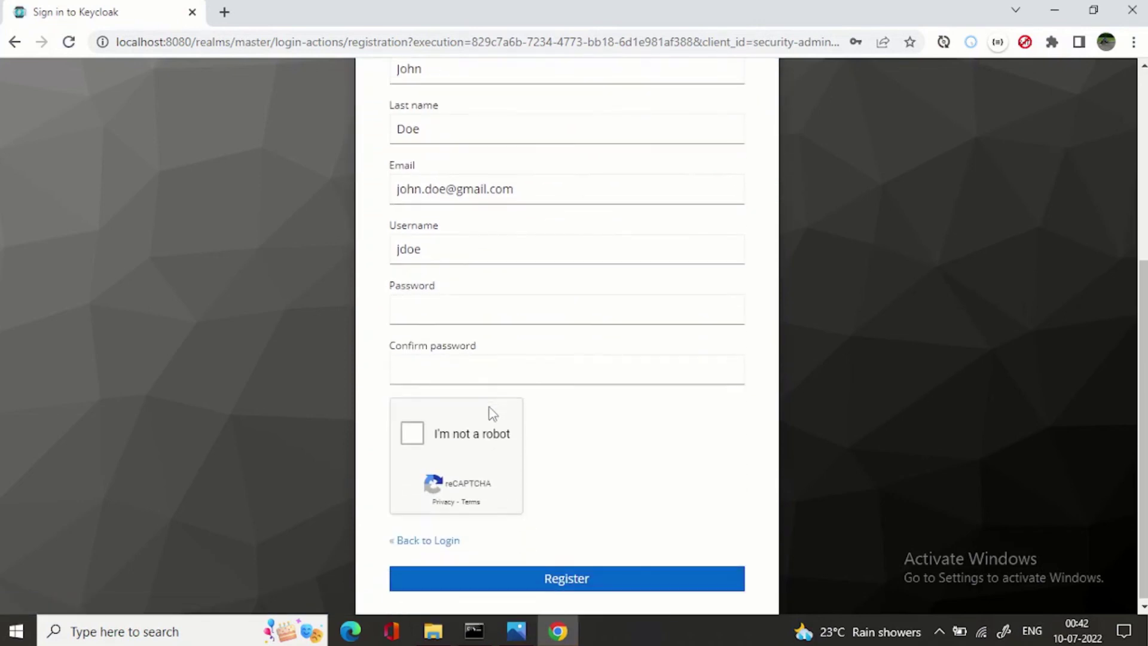
- Re-enter both passwords, tick 'I'm not a robot', and resubmit the registration
left_click(480, 315)
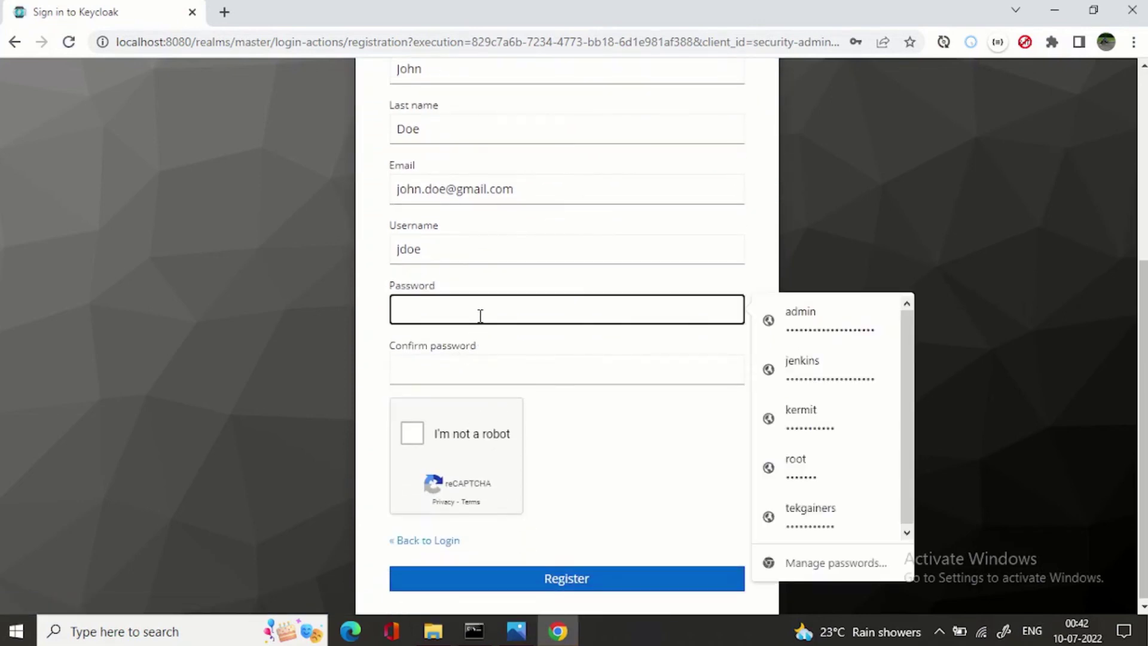
type("password")
key("Tab")
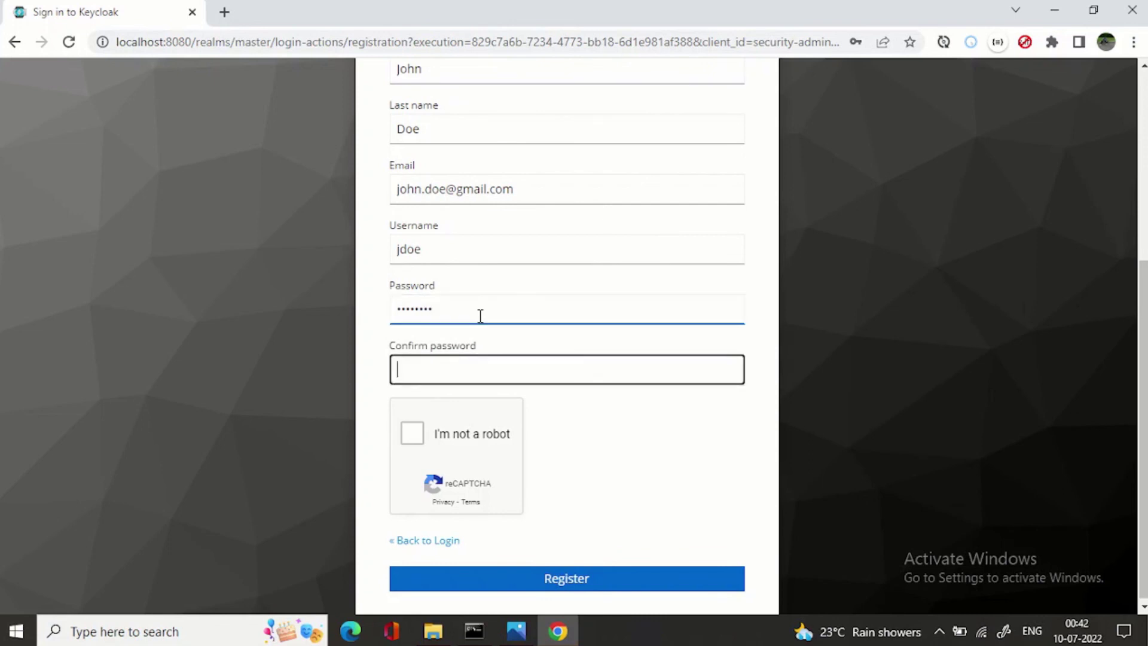
type("password")
left_click(412, 434)
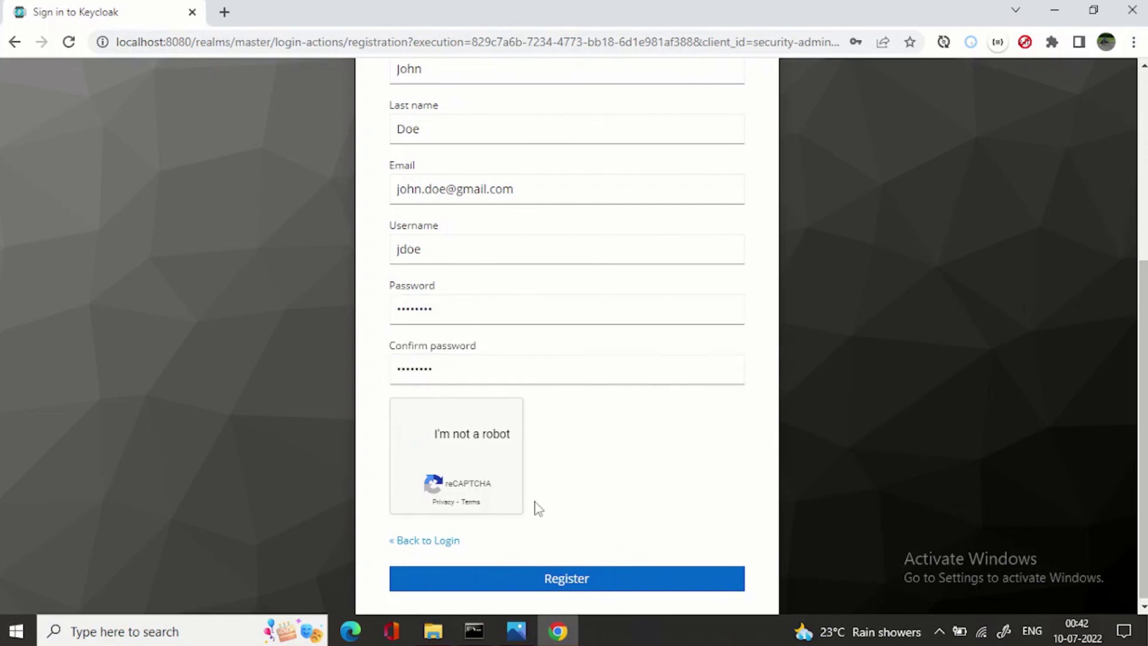
left_click(585, 582)
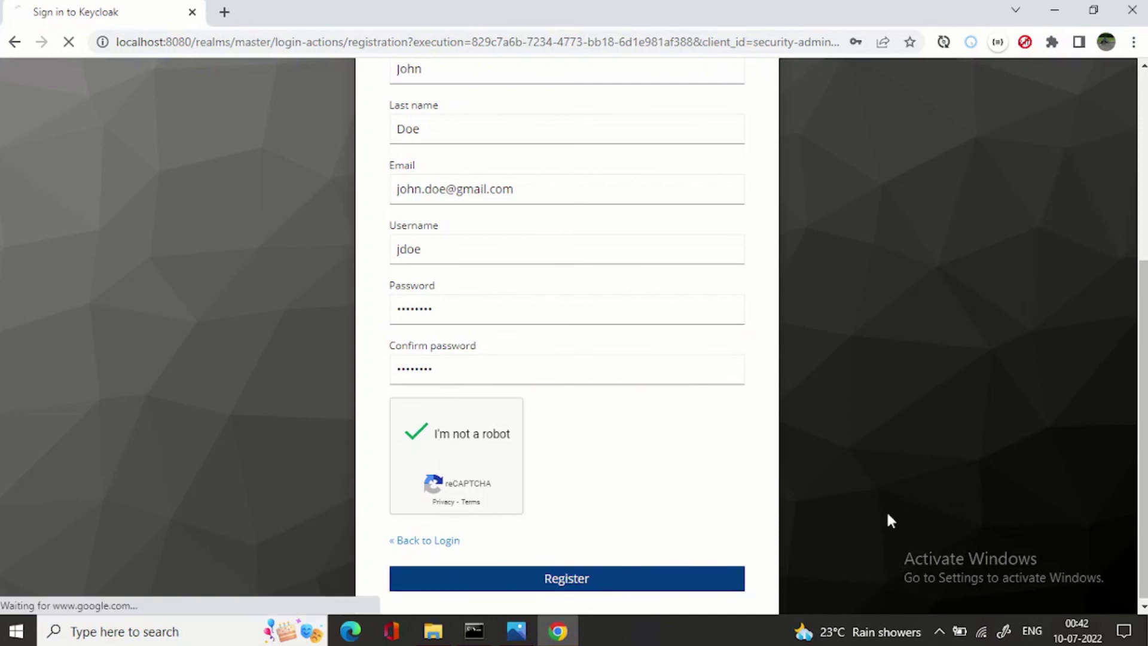